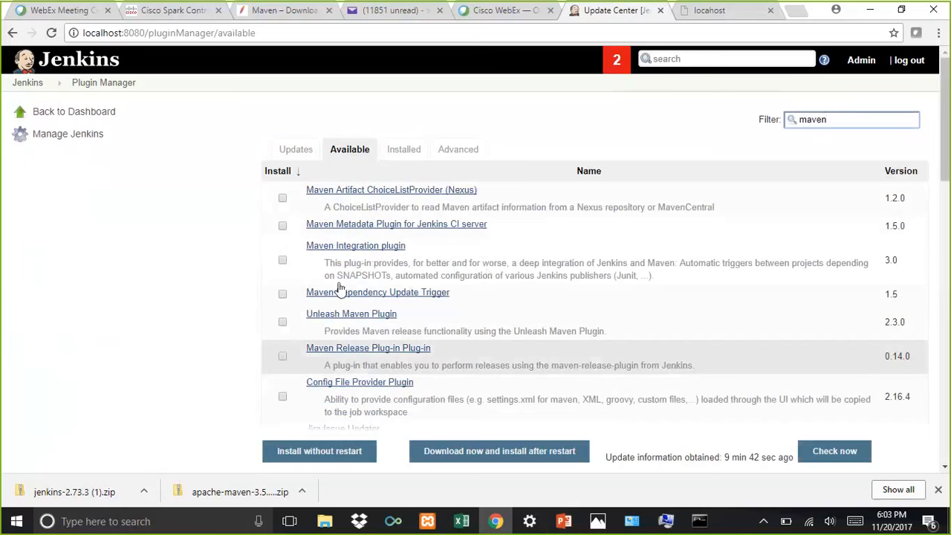
Step: Open the Maven Integration plugin's details page to review its dependencies, and return to the plugin manager
left_click(333, 251)
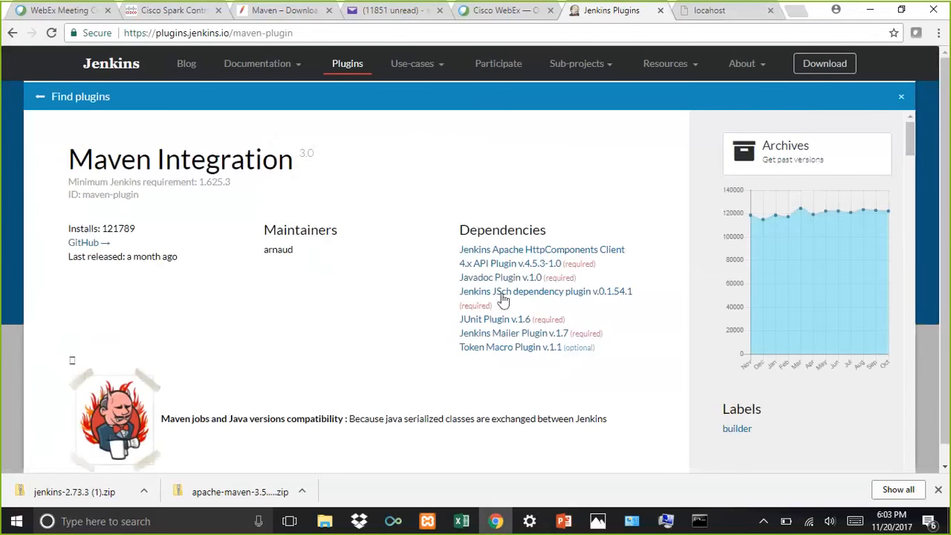
scroll(420, 276, "down", 6)
scroll(420, 275, "up", 6)
left_click(41, 98)
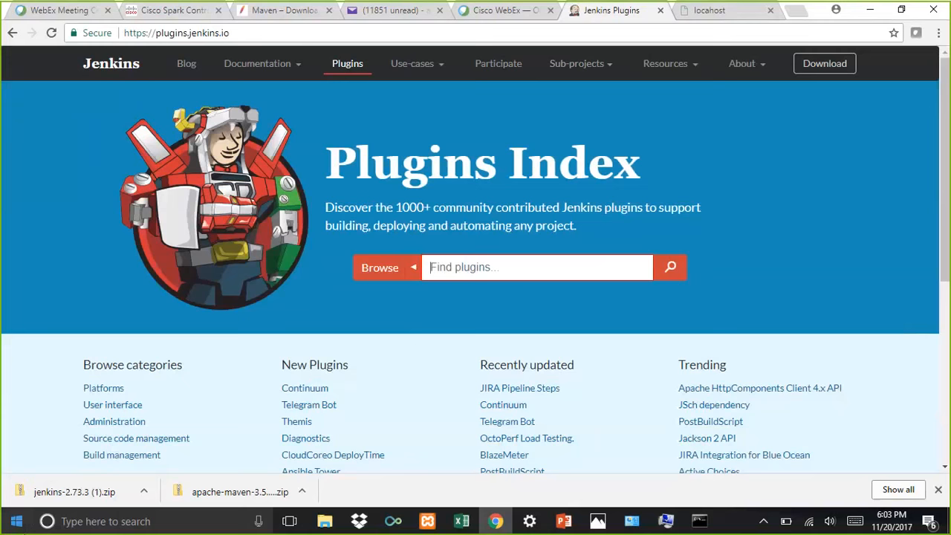
left_click(12, 34)
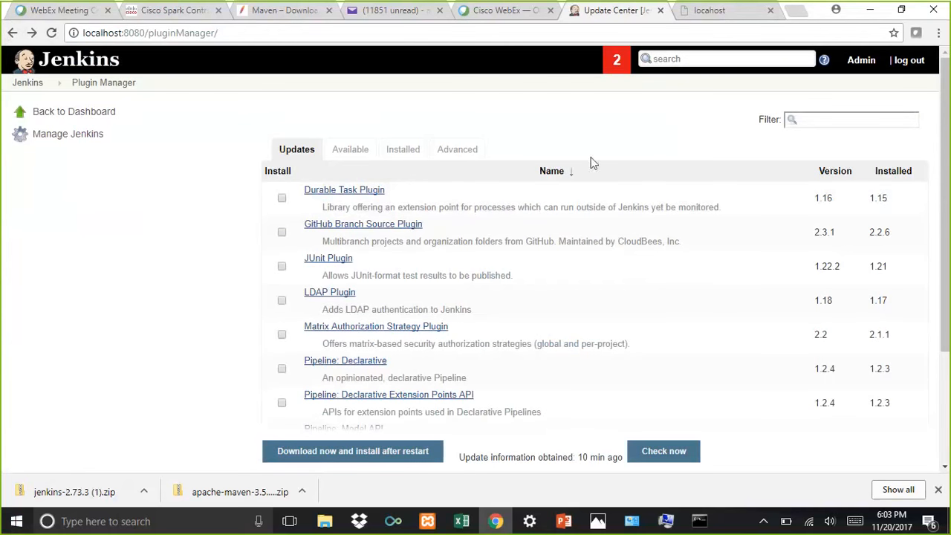
Step: Filter available plugins for maven, select Maven Integration plugin, and install it without restart
left_click(356, 149)
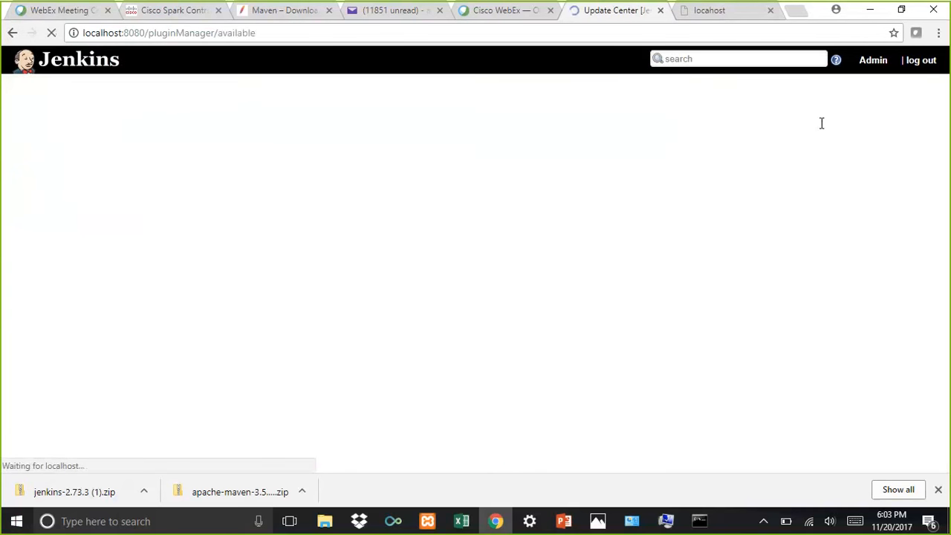
left_click(808, 119)
type("m")
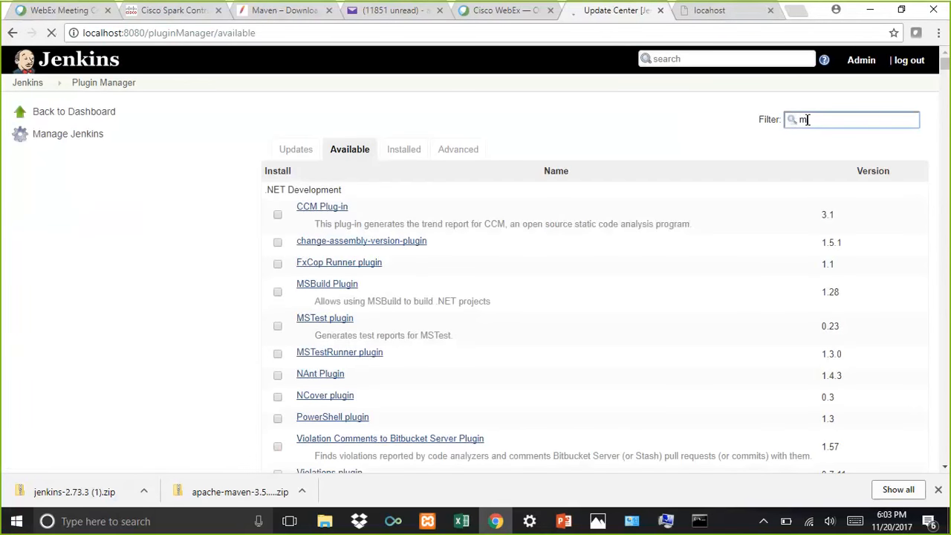
type("sven")
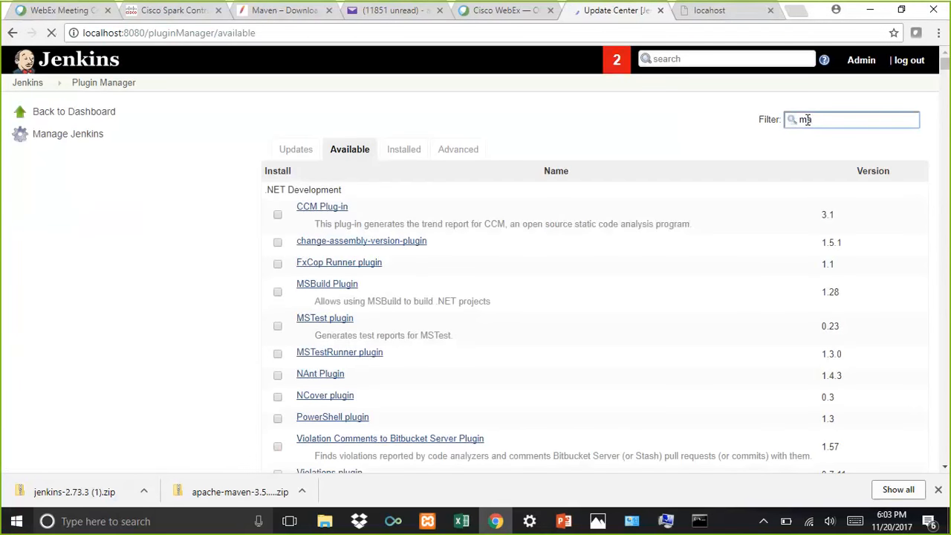
left_click(283, 261)
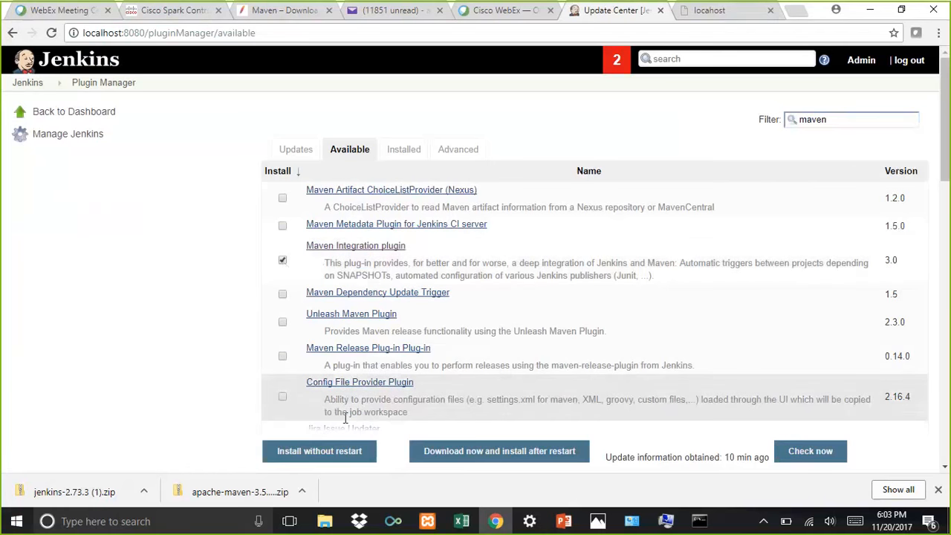
left_click(334, 461)
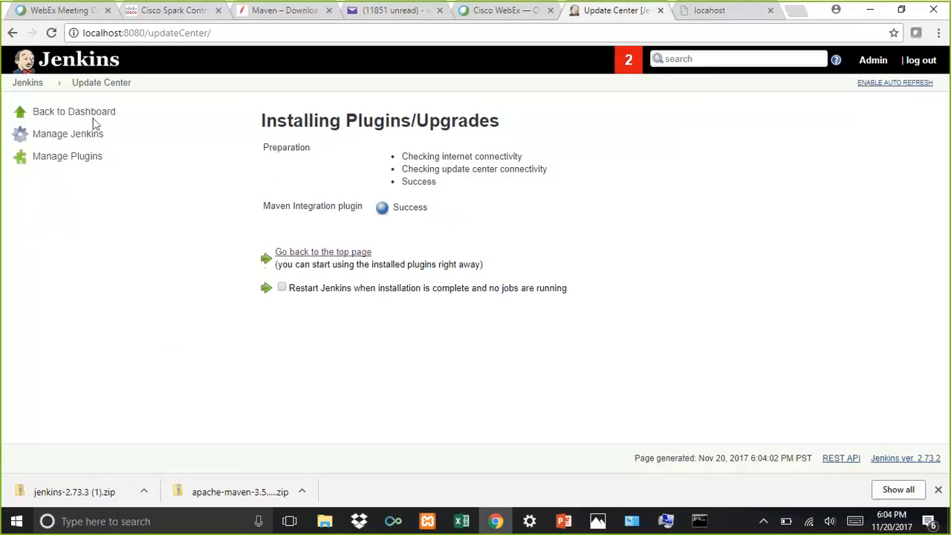
Step: Return to the Jenkins dashboard and open the New Item page
left_click(28, 84)
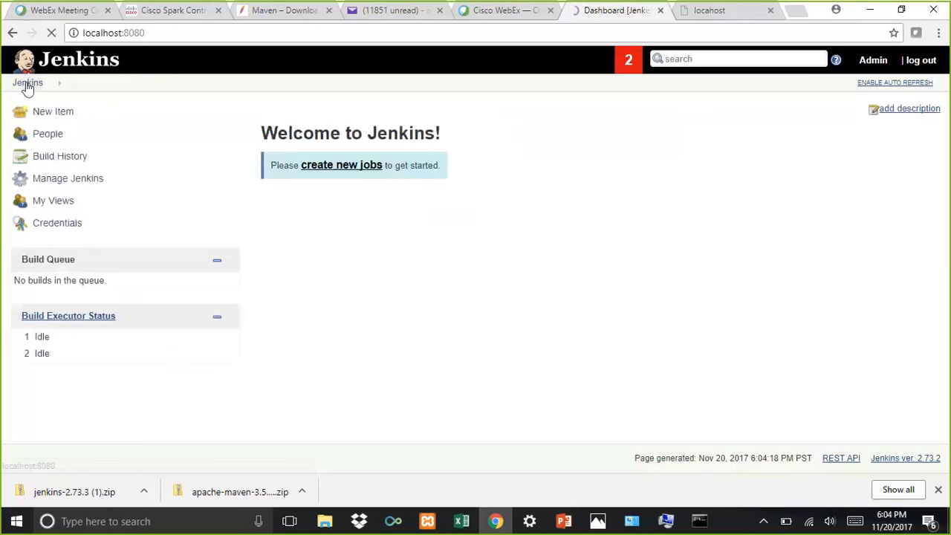
left_click(43, 113)
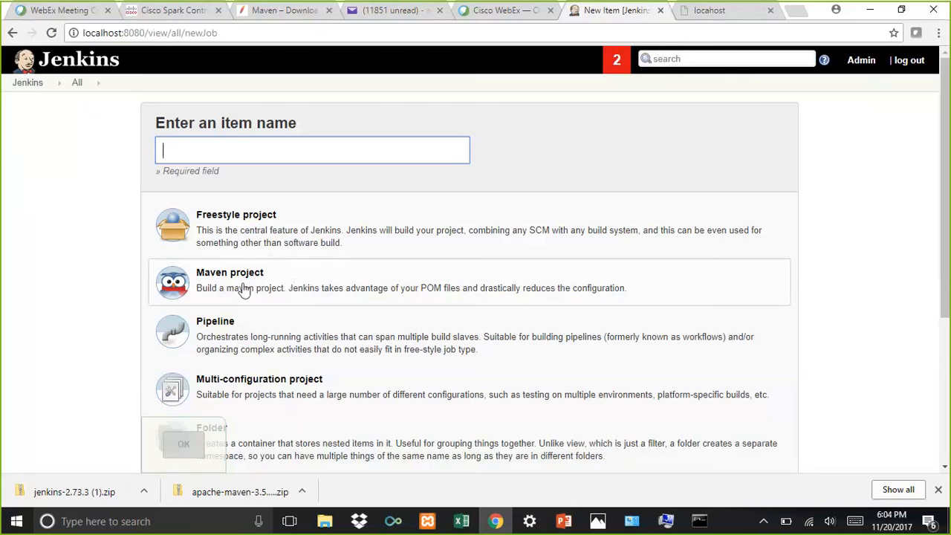
Step: Launch Eclipse from the C:\Softwares\eclipse\eclipse folder in File Explorer
left_click(325, 521)
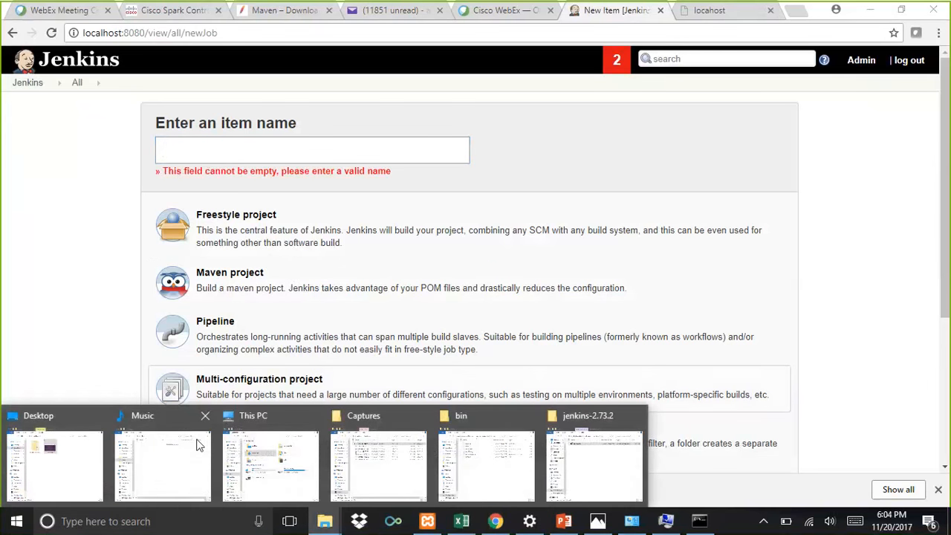
left_click(275, 472)
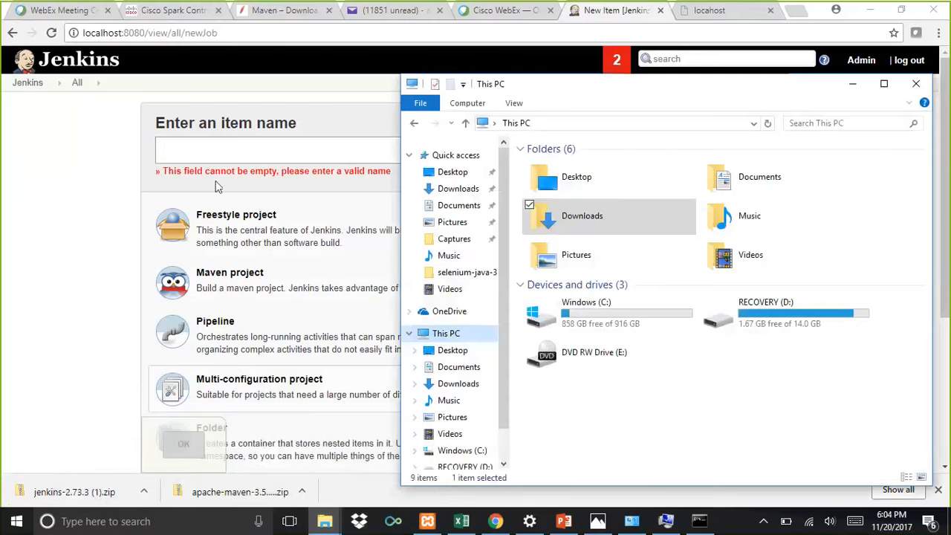
left_click(455, 452)
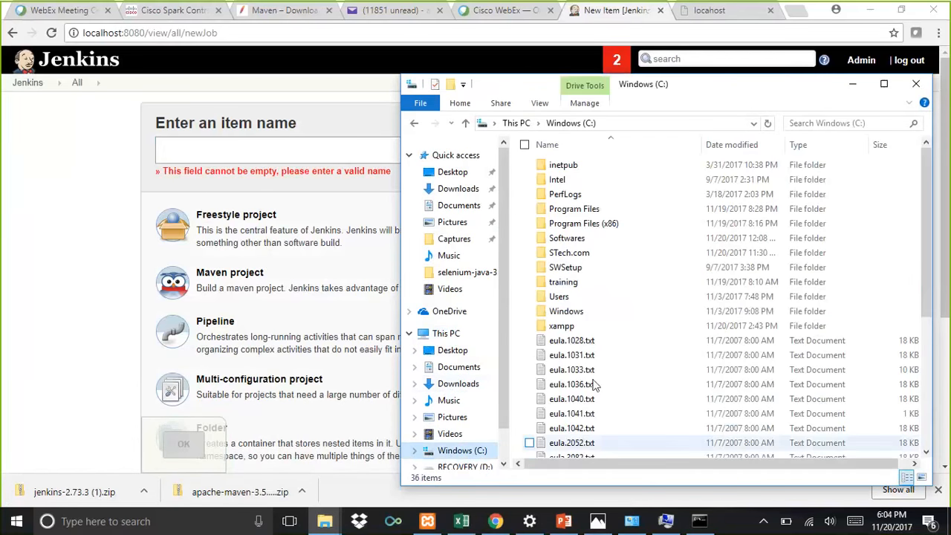
double_click(559, 238)
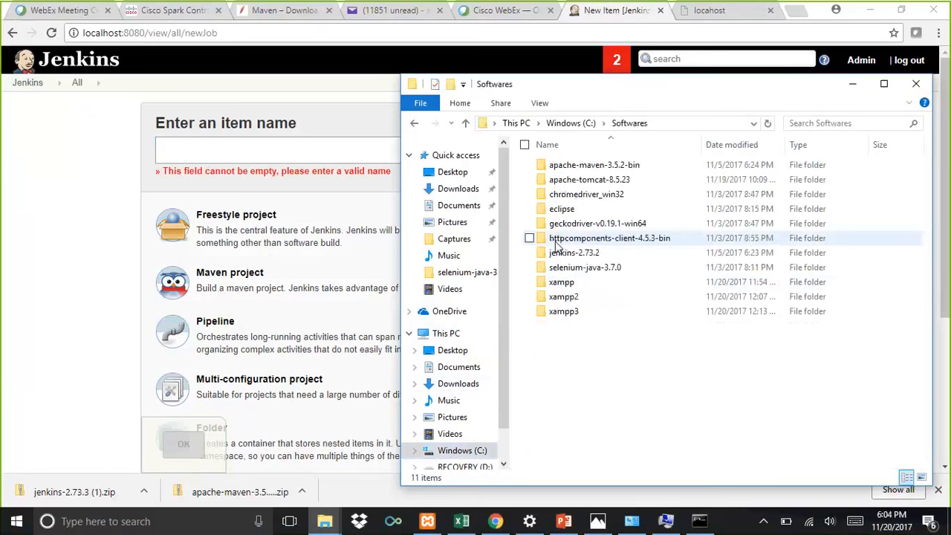
double_click(562, 210)
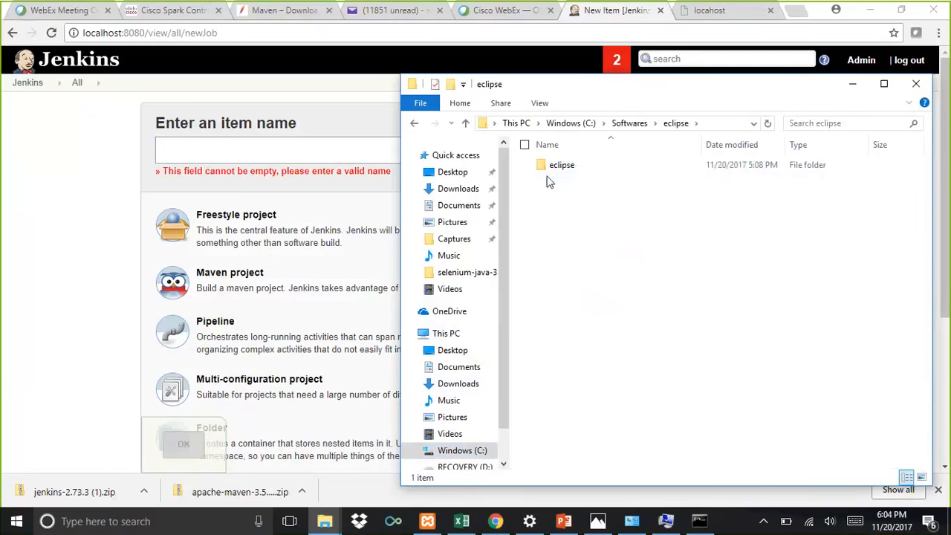
double_click(554, 167)
left_click(566, 282)
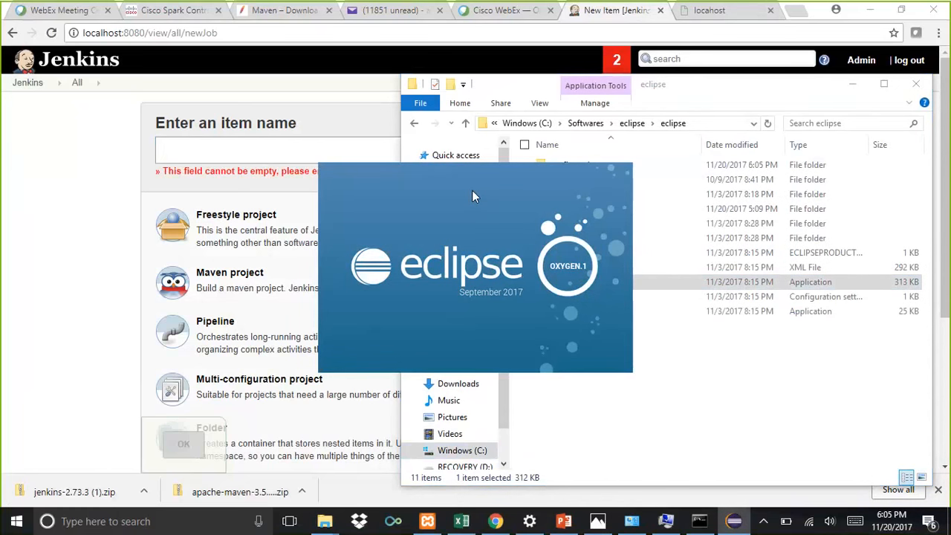
left_click(581, 296)
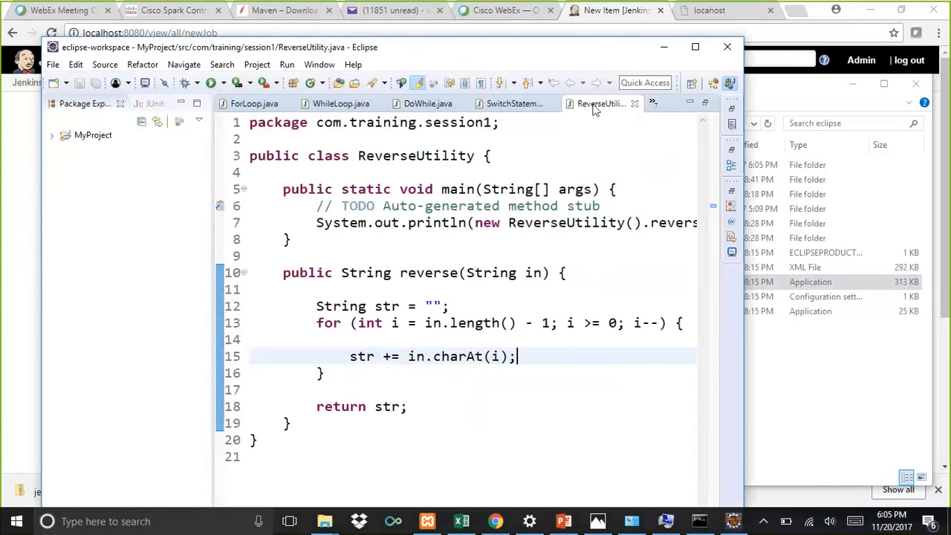
Step: Close all open editor tabs in Eclipse
right_click(595, 106)
left_click(633, 164)
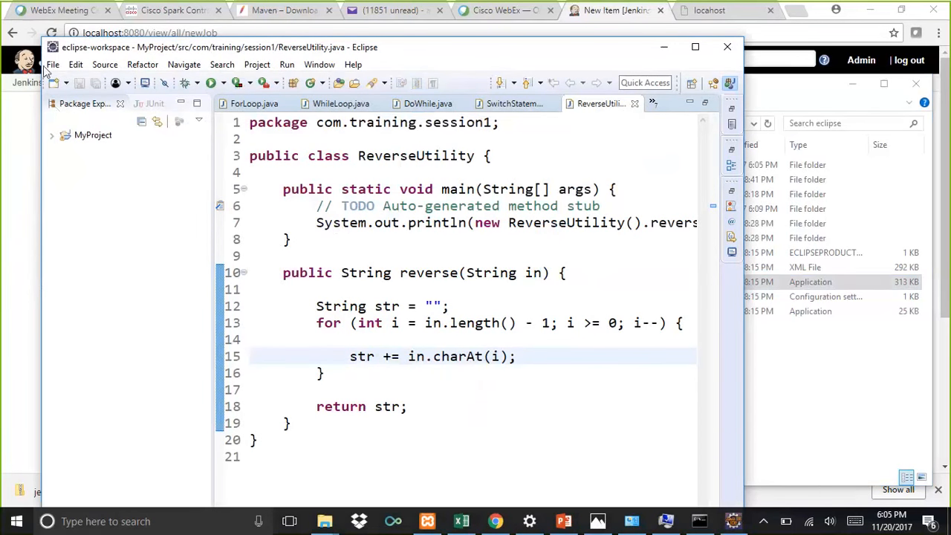
Step: Start the New wizard, filter it for maven, and choose Maven Project
left_click(53, 65)
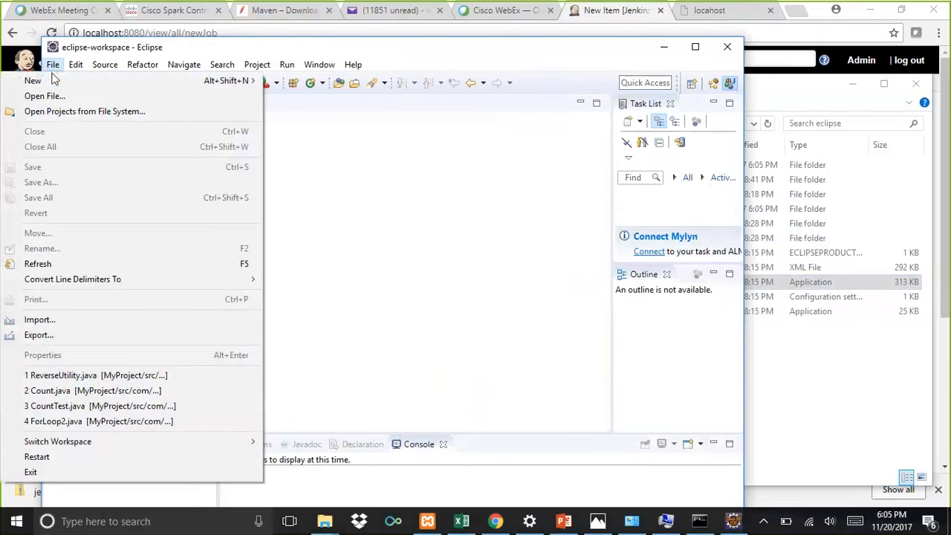
mouse_move(215, 87)
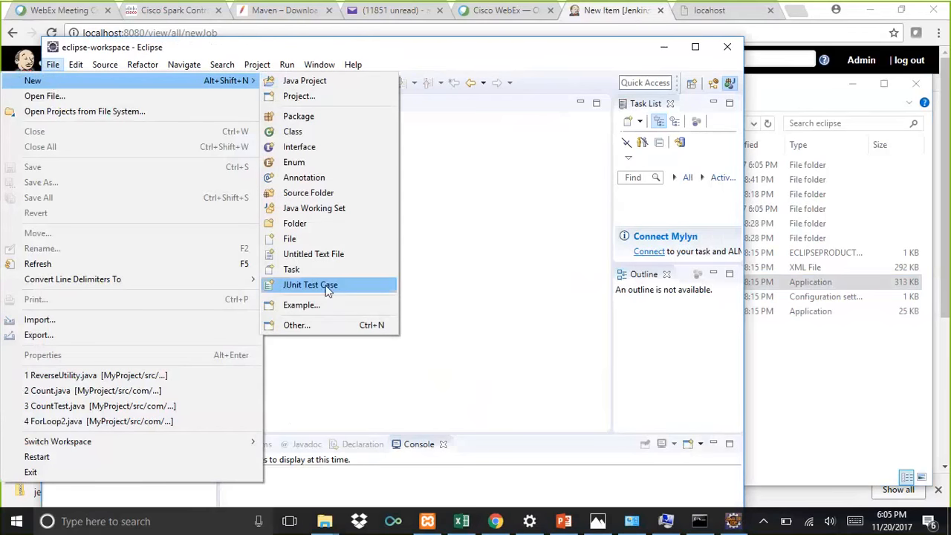
left_click(316, 327)
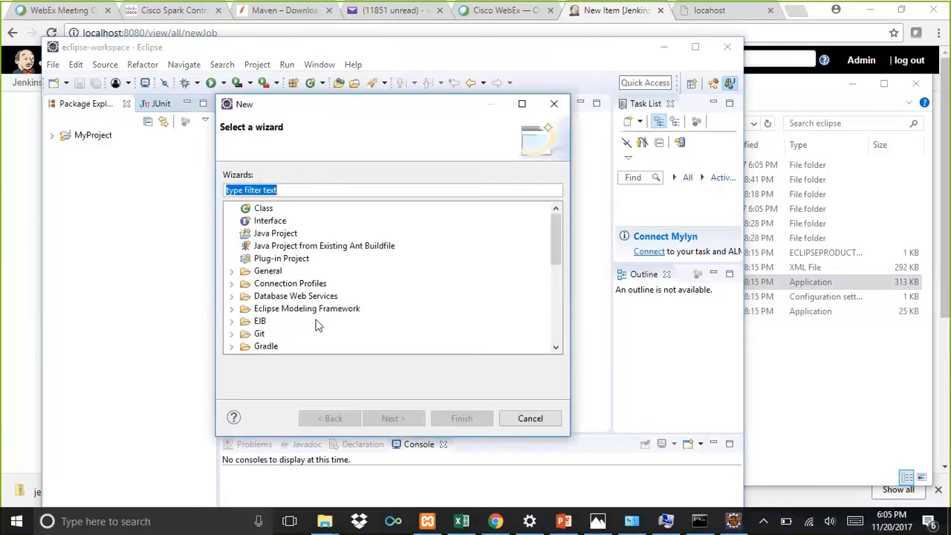
type("maven")
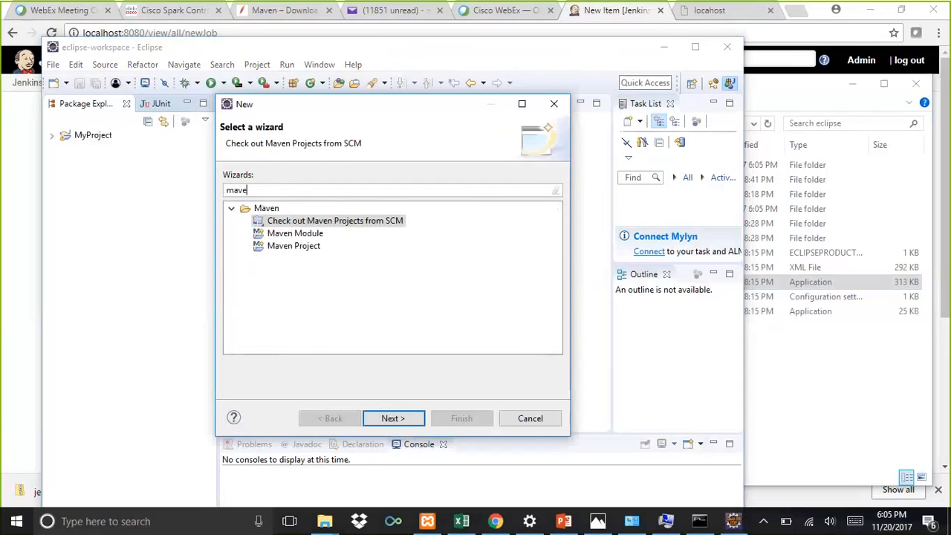
left_click(291, 246)
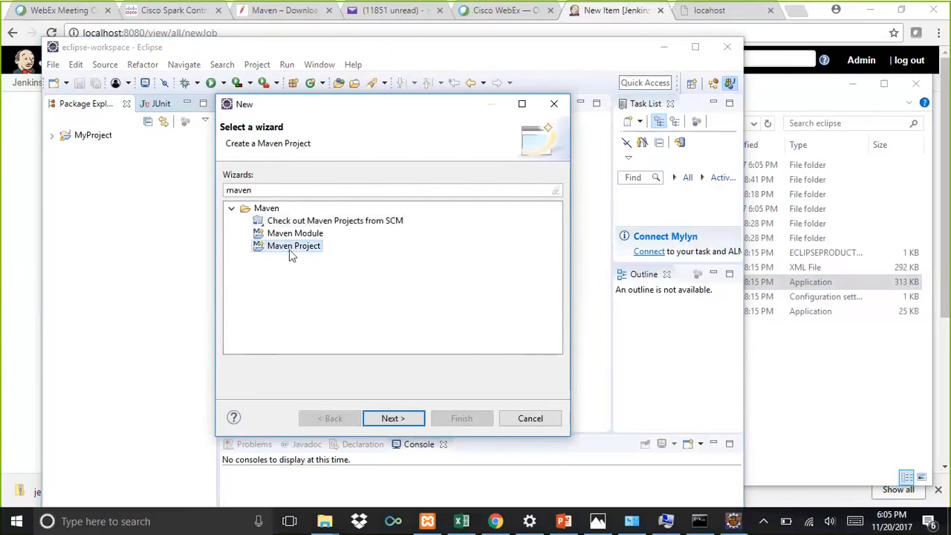
left_click(391, 418)
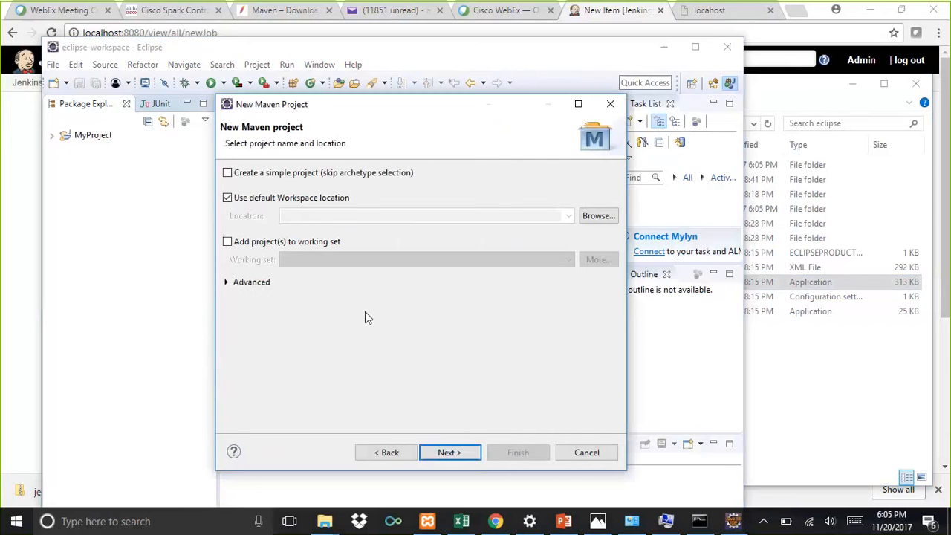
Step: Keep the default workspace location and the maven-archetype-quickstart archetype, advancing to the archetype parameters
left_click(449, 453)
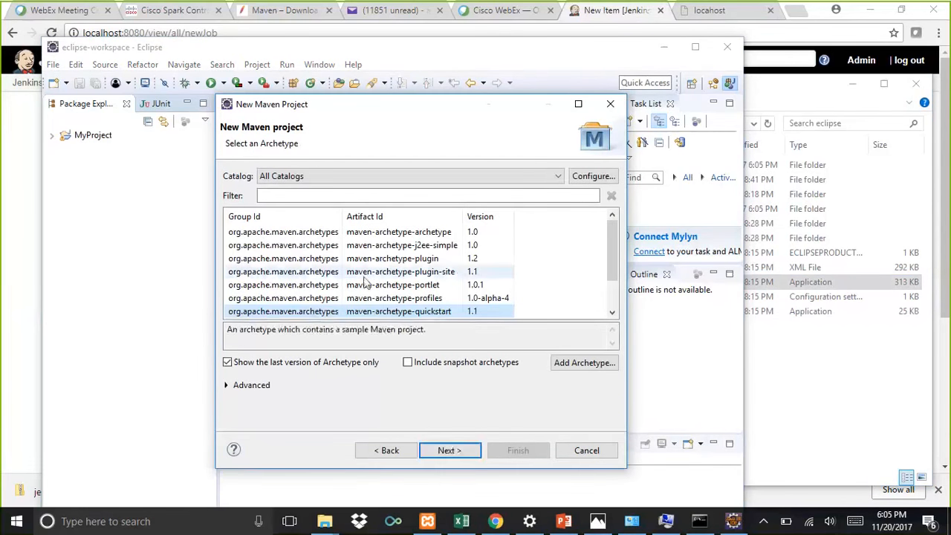
mouse_move(613, 263)
left_mouse_down()
mouse_move(615, 297)
mouse_move(614, 246)
left_mouse_up()
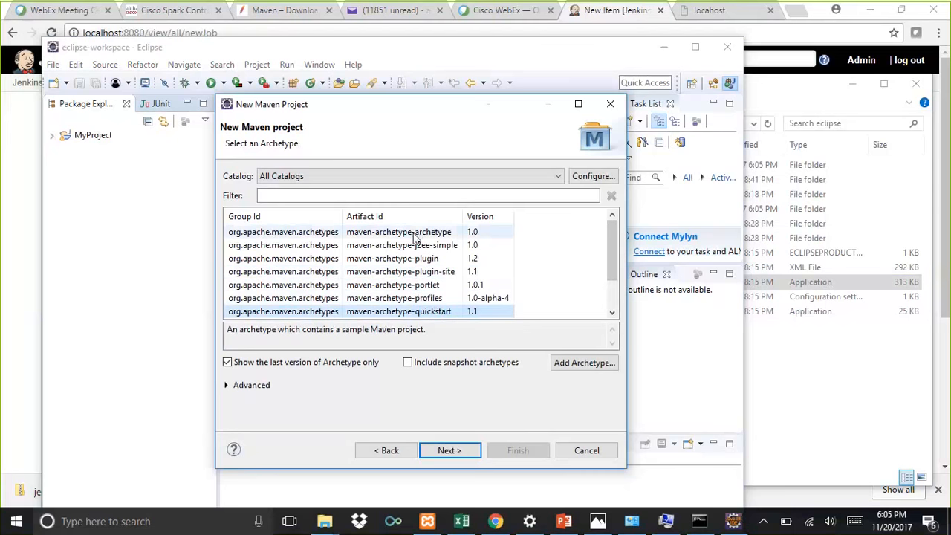
left_click(450, 450)
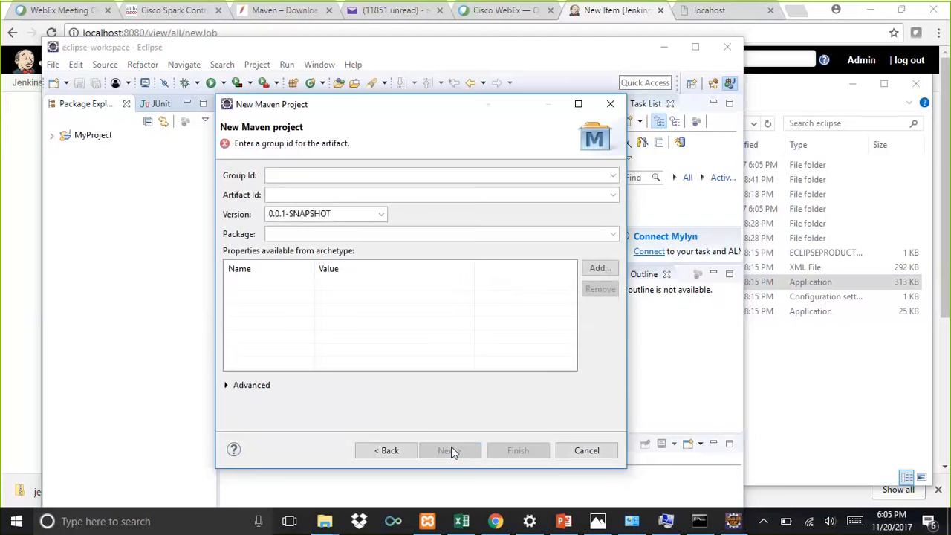
Step: Set Group Id to com.training and Artifact Id to mymavenproject, and finish creating the Maven project
left_click(338, 178)
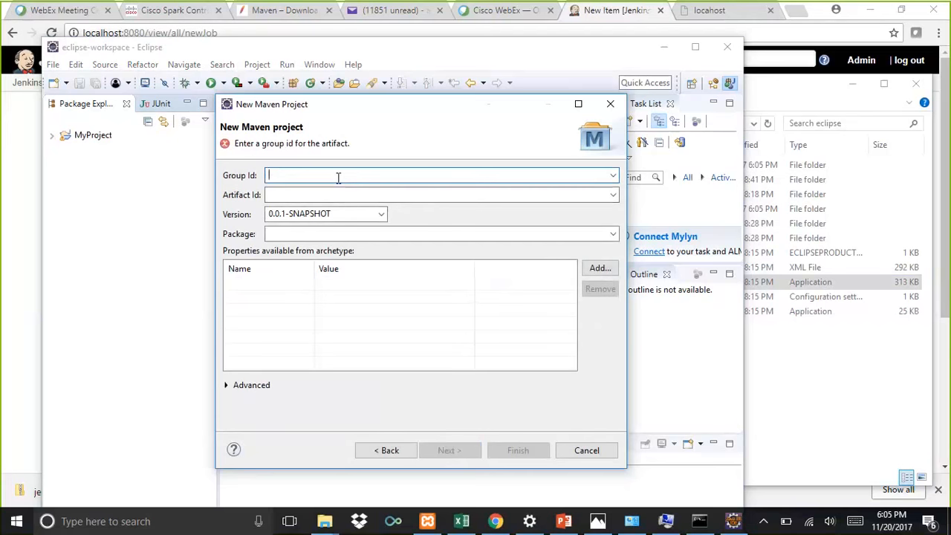
type("com.")
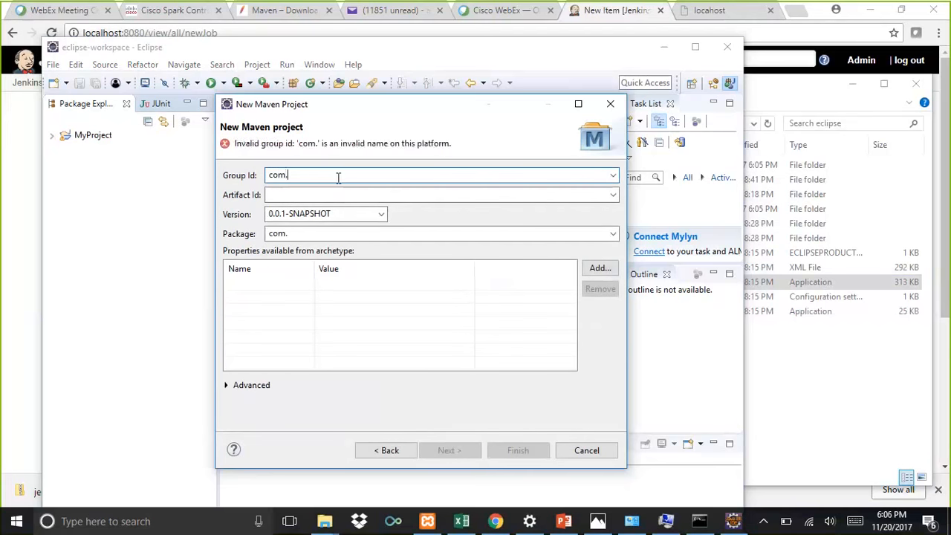
type("training")
key("Tab")
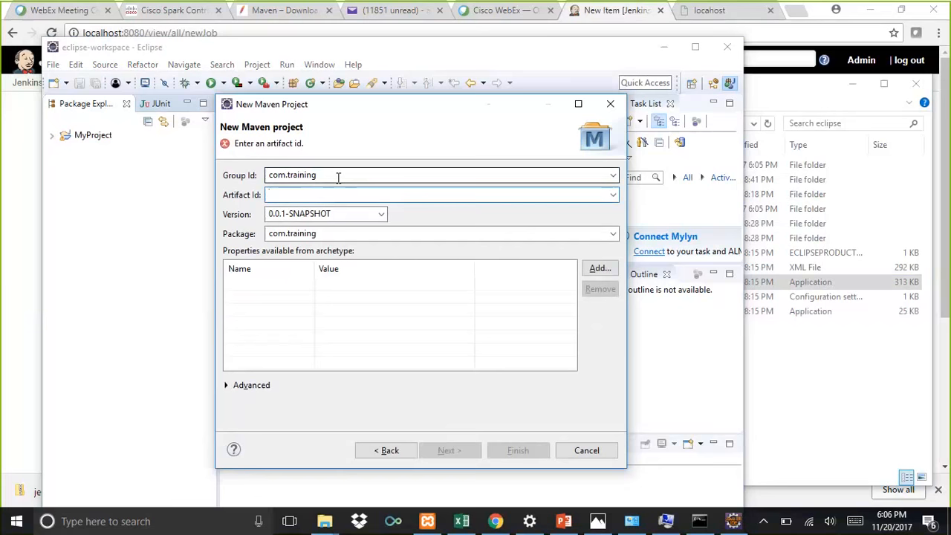
type("mymavenproject")
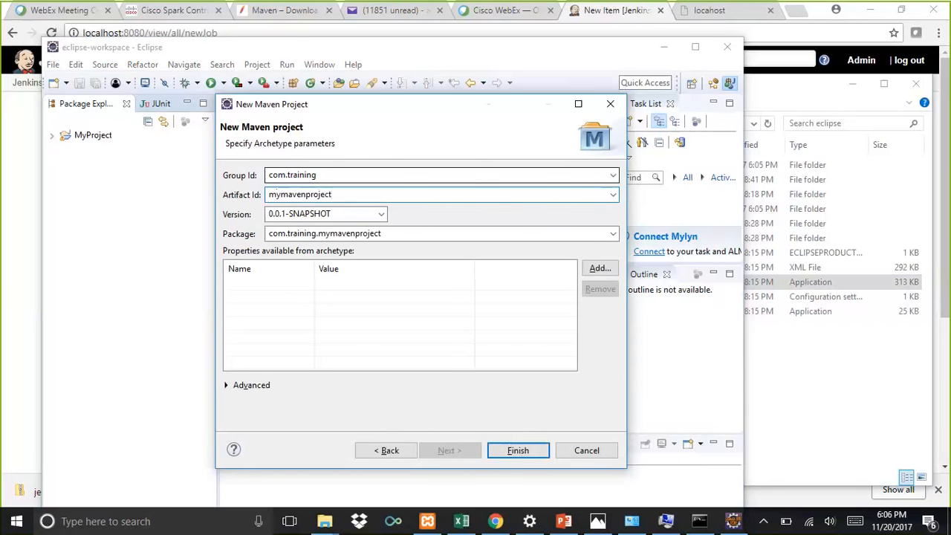
left_click(517, 450)
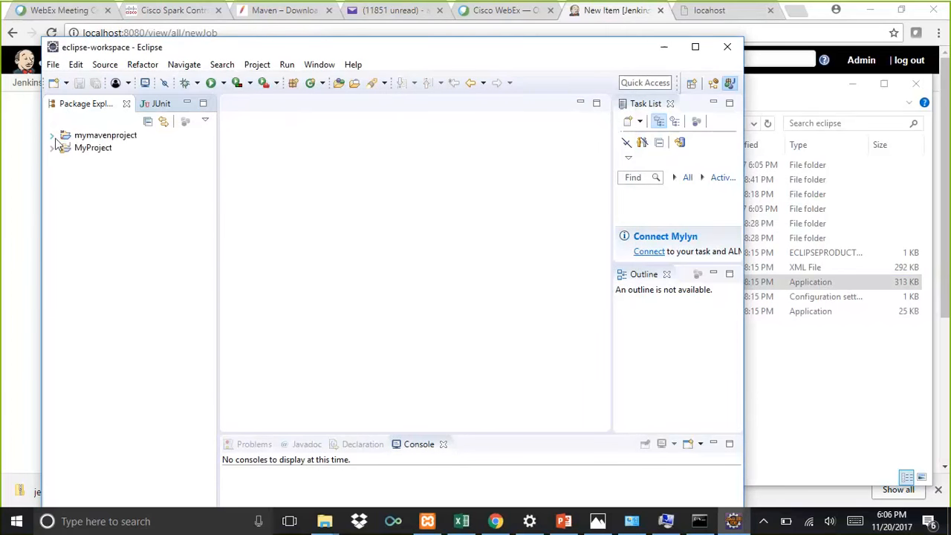
Step: Expand mymavenproject and its source folders in the Package Explorer to examine the structure
left_click(52, 136)
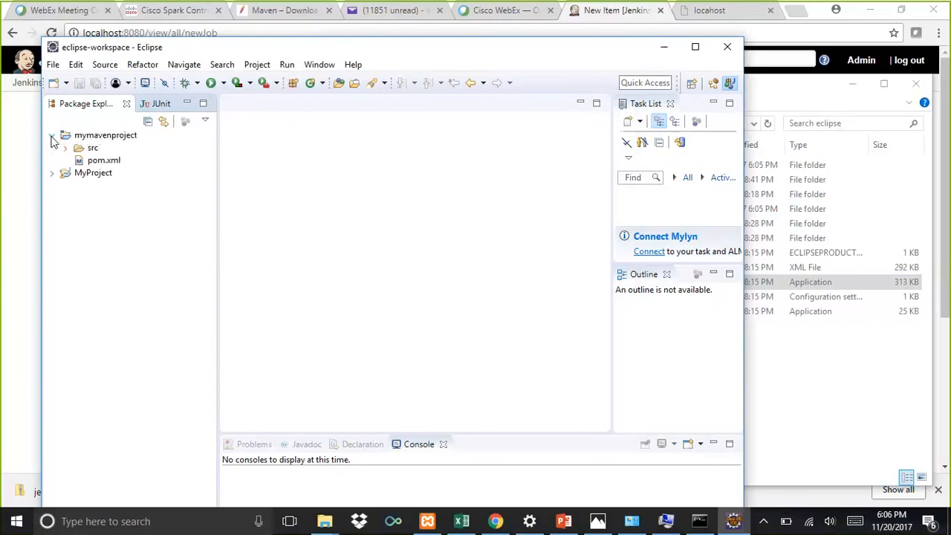
left_click(65, 148)
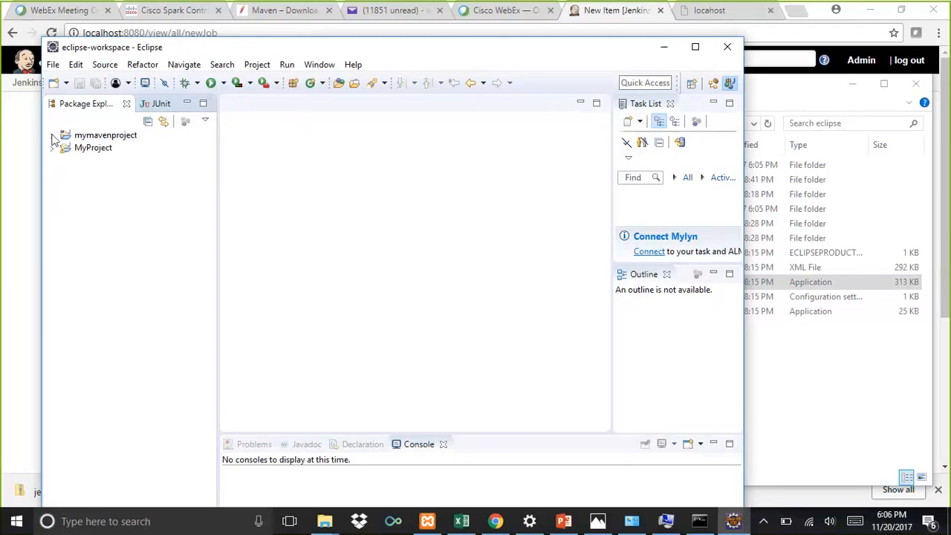
left_click(52, 136)
left_click(65, 160)
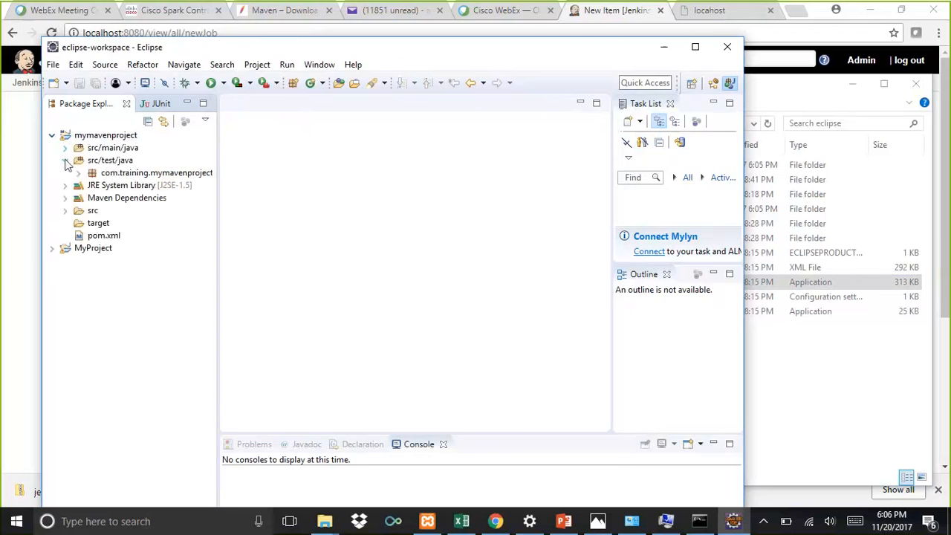
Step: Expand the test package under src/test/java and open AppTest.java in the editor
left_click(79, 174)
left_click(117, 186)
double_click(138, 186)
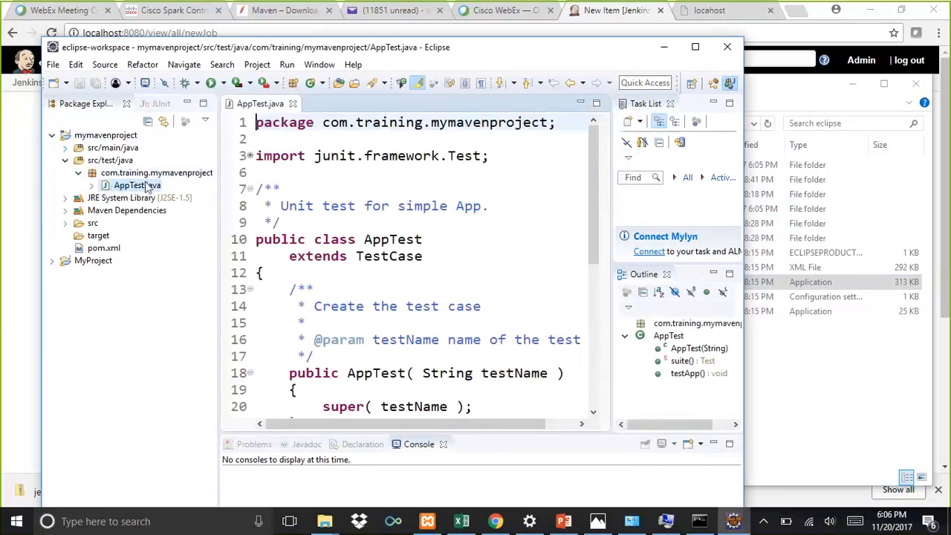
Step: Maximize the editor, auto-format AppTest.java and save the file
double_click(259, 104)
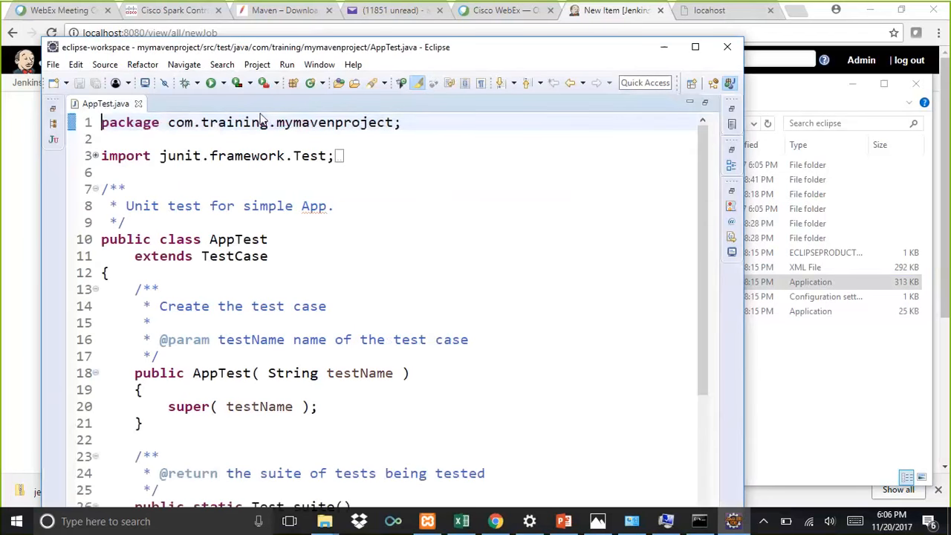
key("ctrl+shift+f")
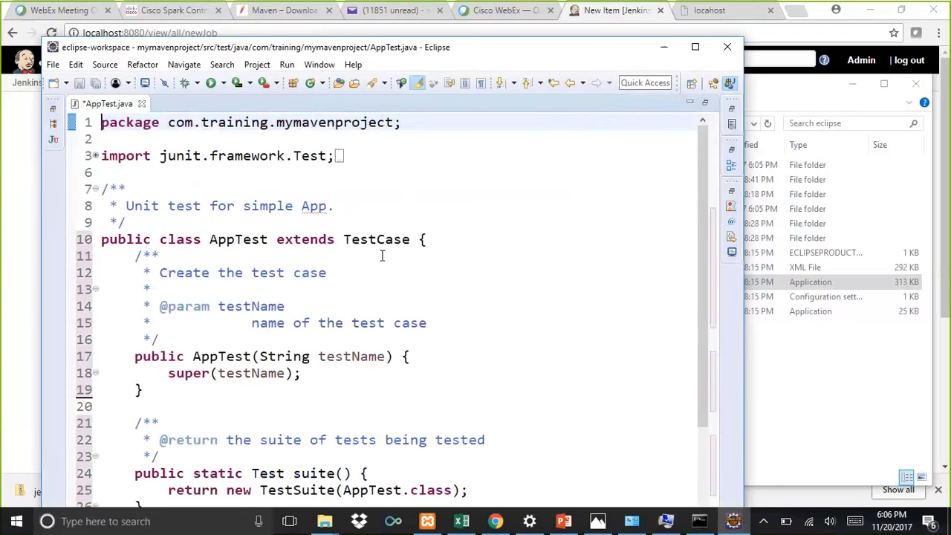
key("ctrl+s")
Step: Scroll through AppTest.java and review the testApp test method at the end of the class
left_click_drag(709, 199, 717, 353)
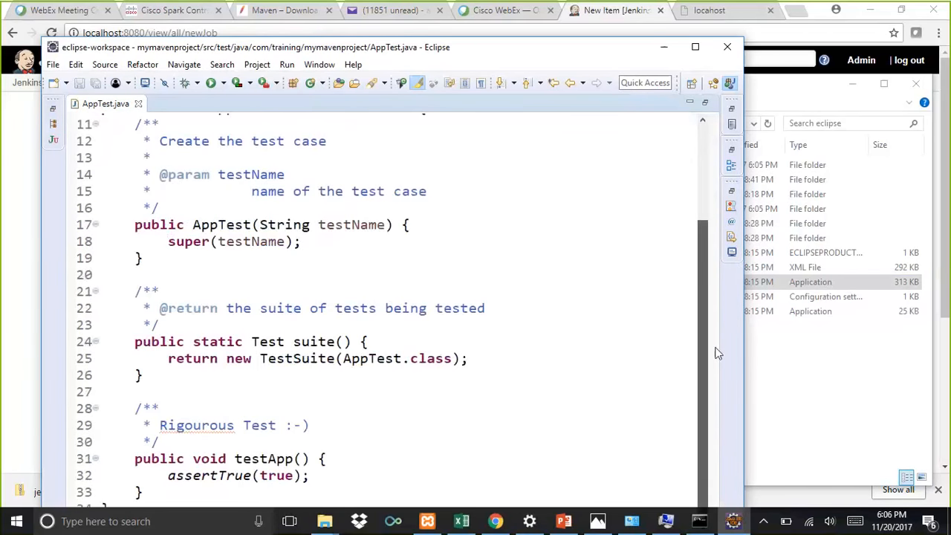
left_click_drag(467, 43, 467, 6)
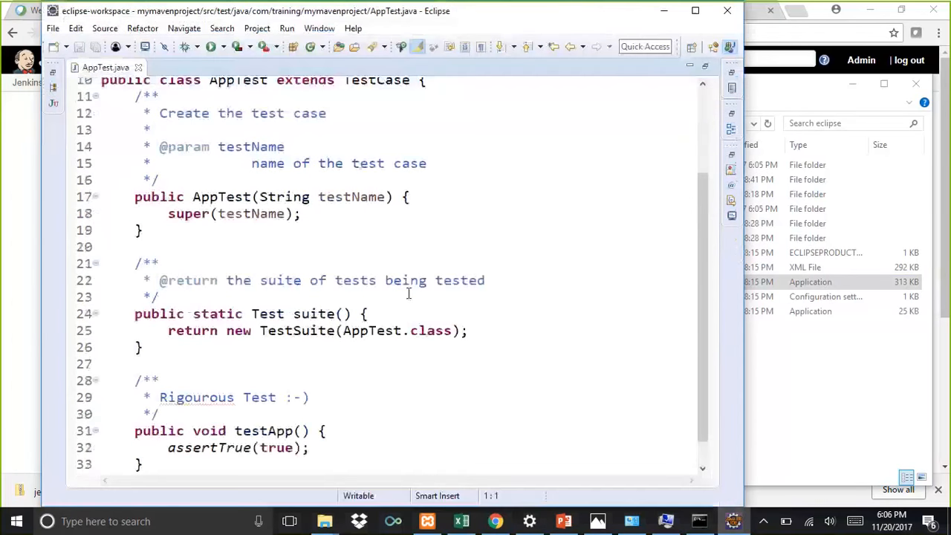
left_click(127, 431)
left_click_drag(127, 430, 219, 460)
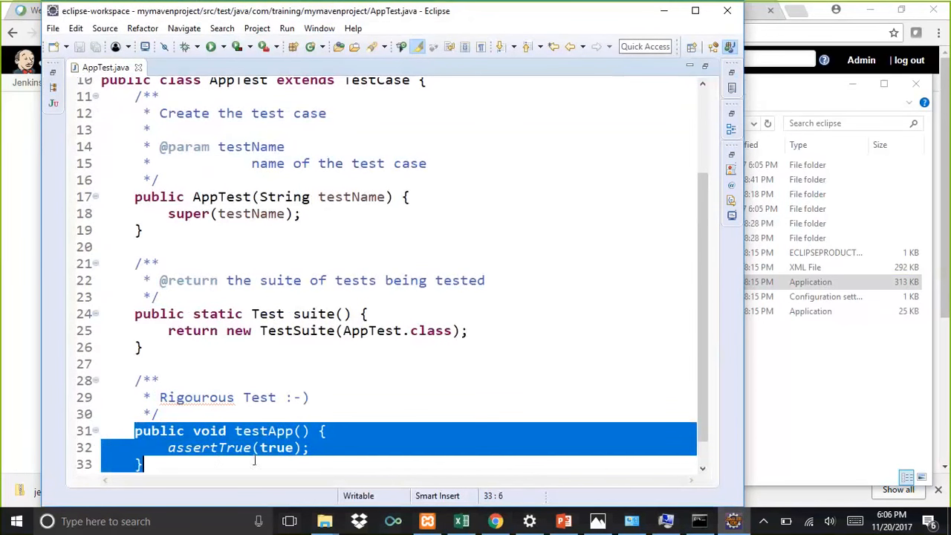
left_click(494, 374)
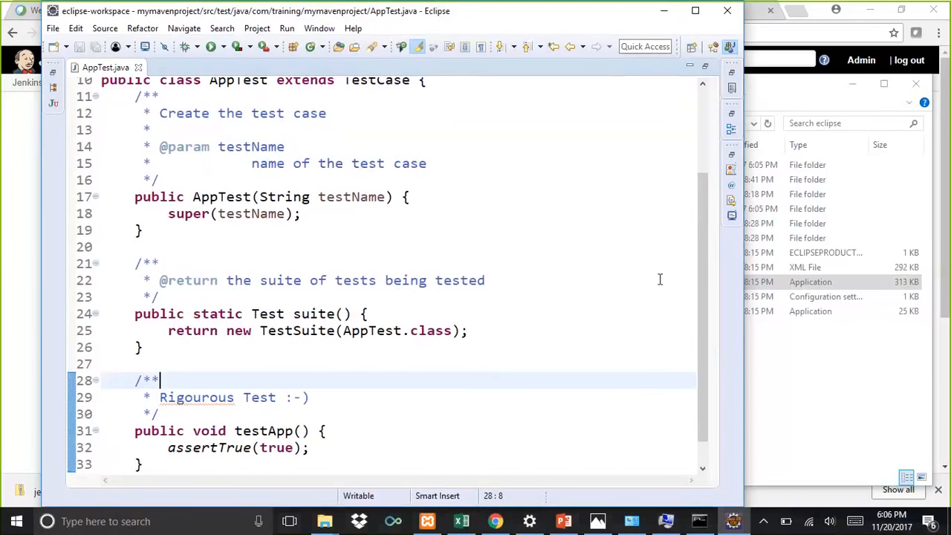
left_click_drag(706, 280, 731, 327)
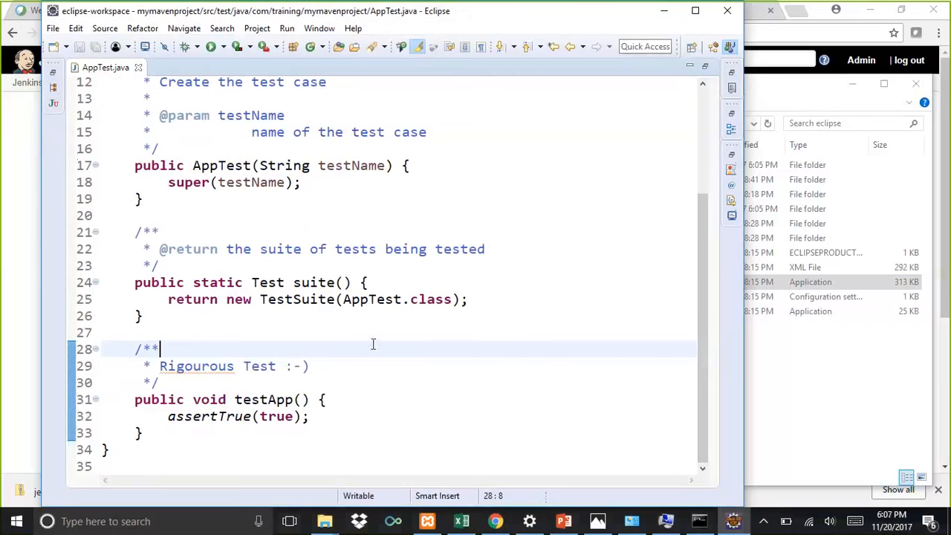
Step: Restore the editor layout and run mymavenproject as Maven test
left_click(56, 85)
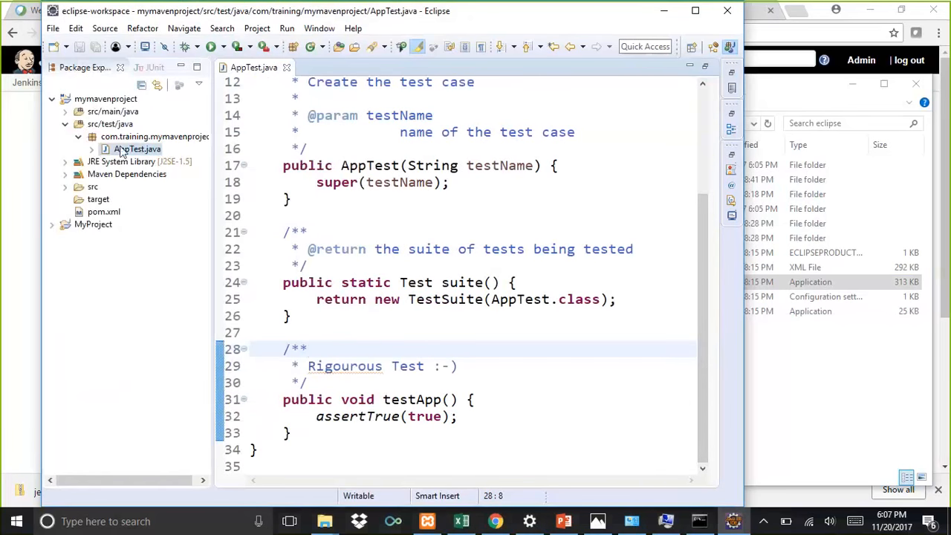
left_click(98, 102)
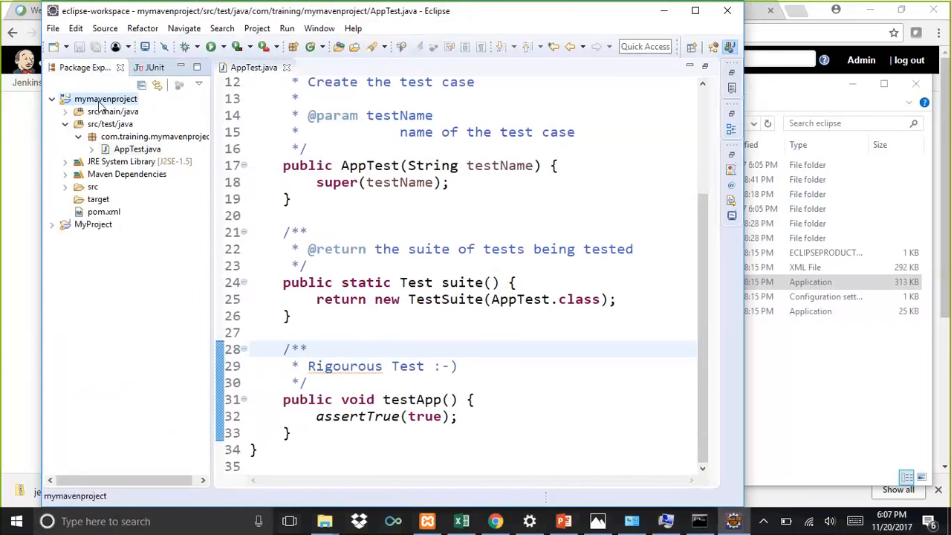
right_click(100, 108)
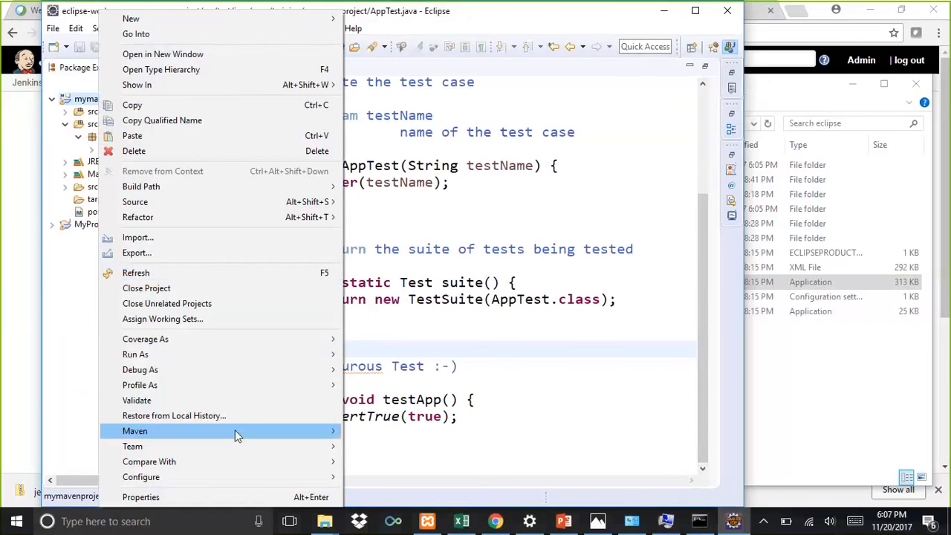
mouse_move(235, 431)
mouse_move(240, 357)
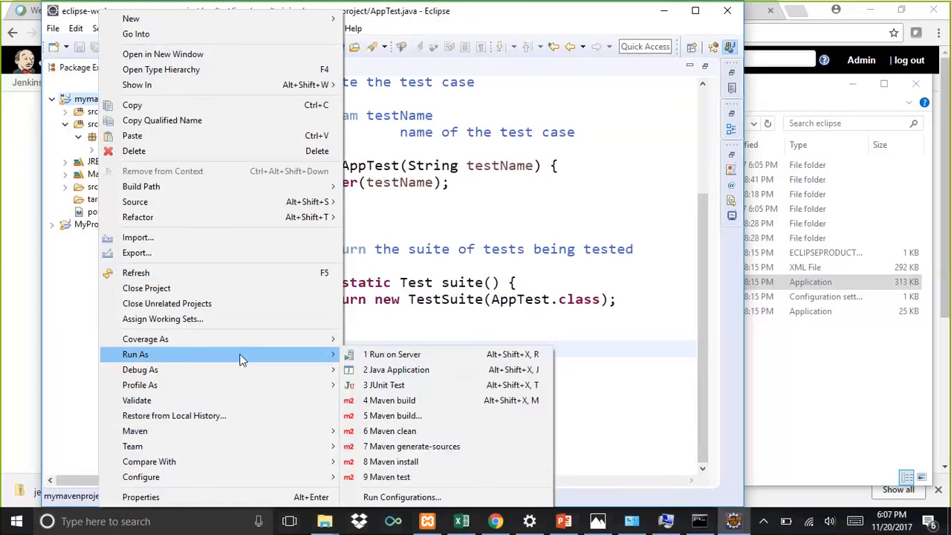
left_click(401, 480)
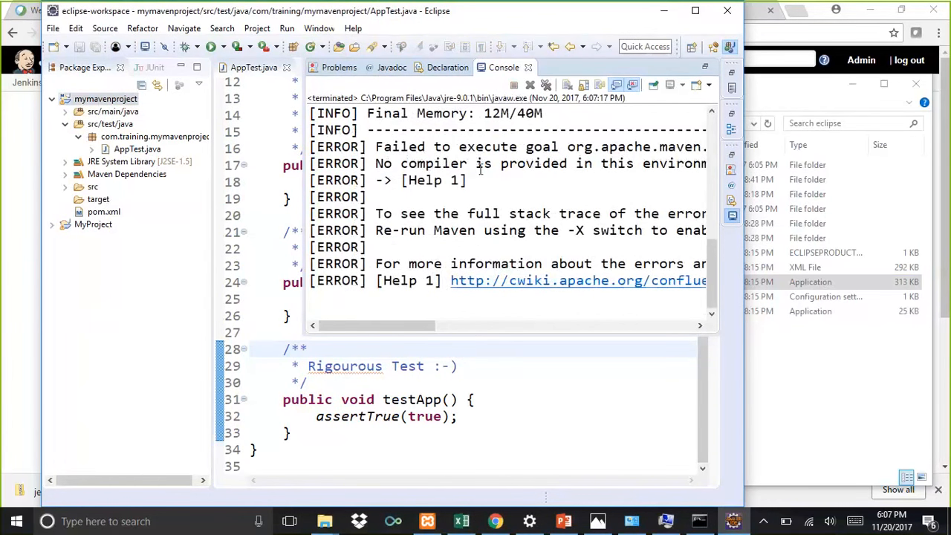
Step: Maximize the console and examine the compilation error lines in the Maven test output
double_click(499, 68)
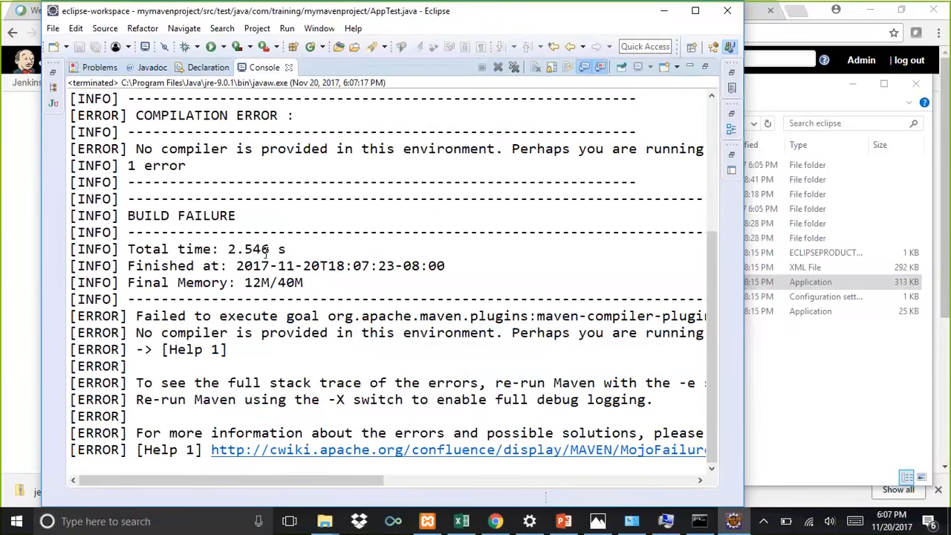
scroll(268, 249, "up", 3)
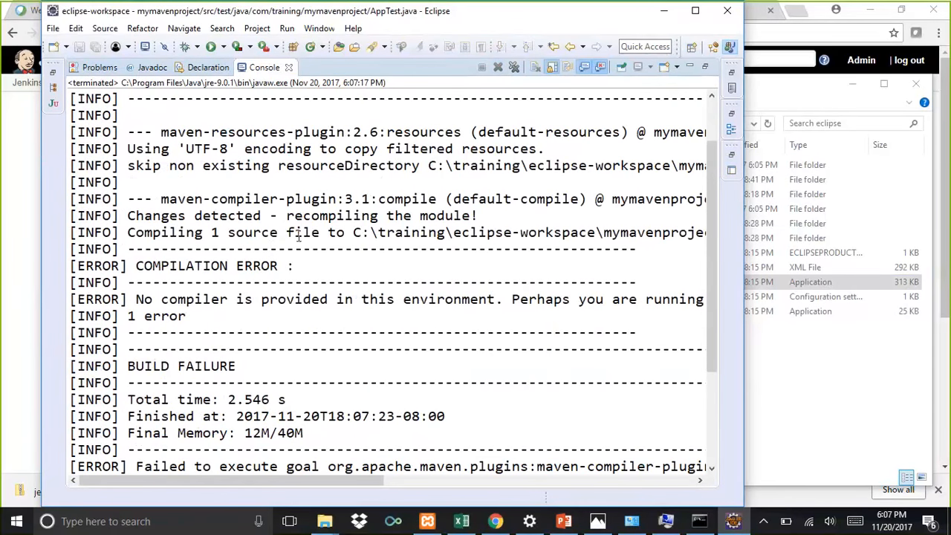
left_click(131, 299)
left_click_drag(132, 299, 187, 316)
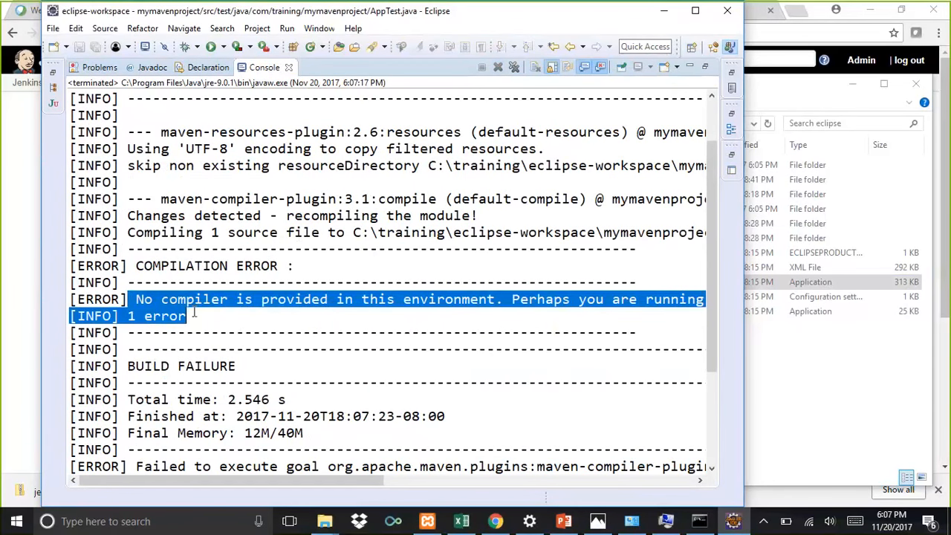
left_click(54, 70)
Step: Add the workspace default JRE (jre-9.0.1) System Library to mymavenproject's Java build path, then apply and close
right_click(88, 99)
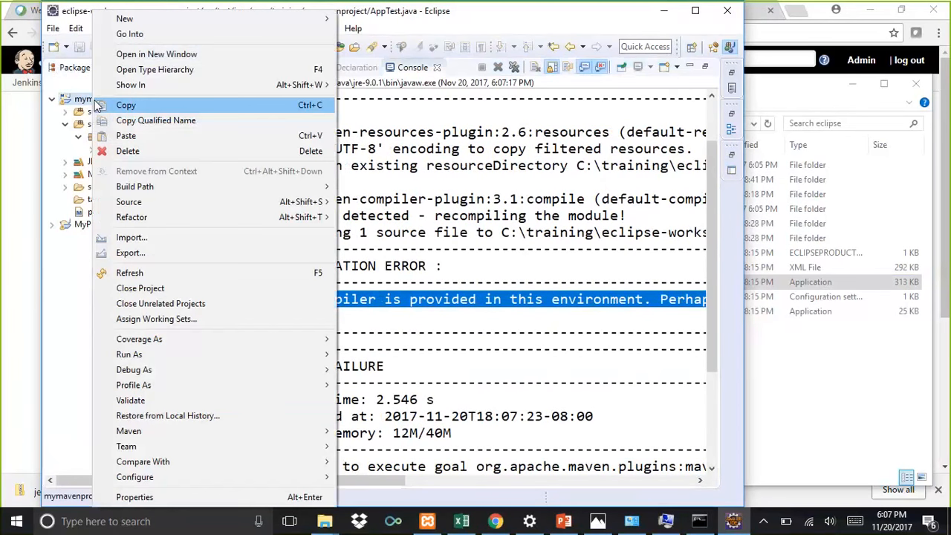
left_click(205, 497)
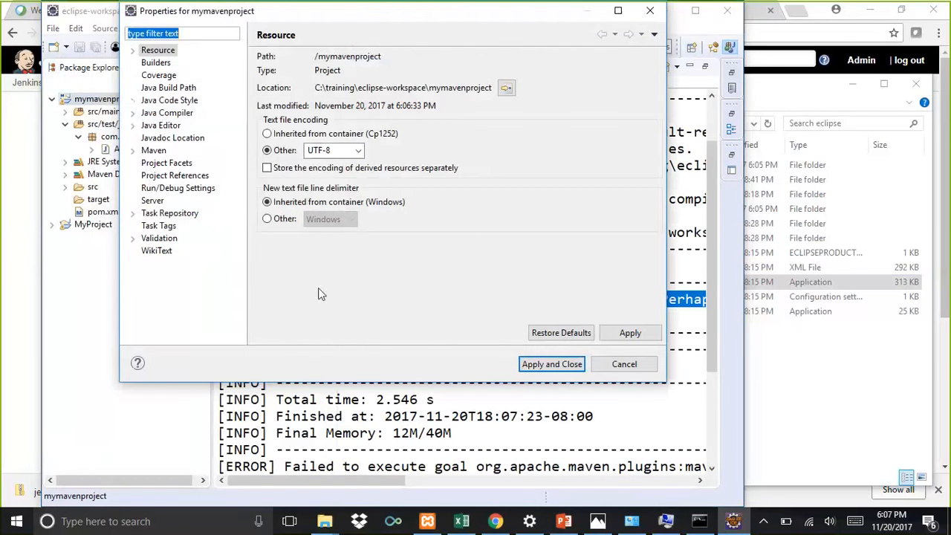
left_click(167, 113)
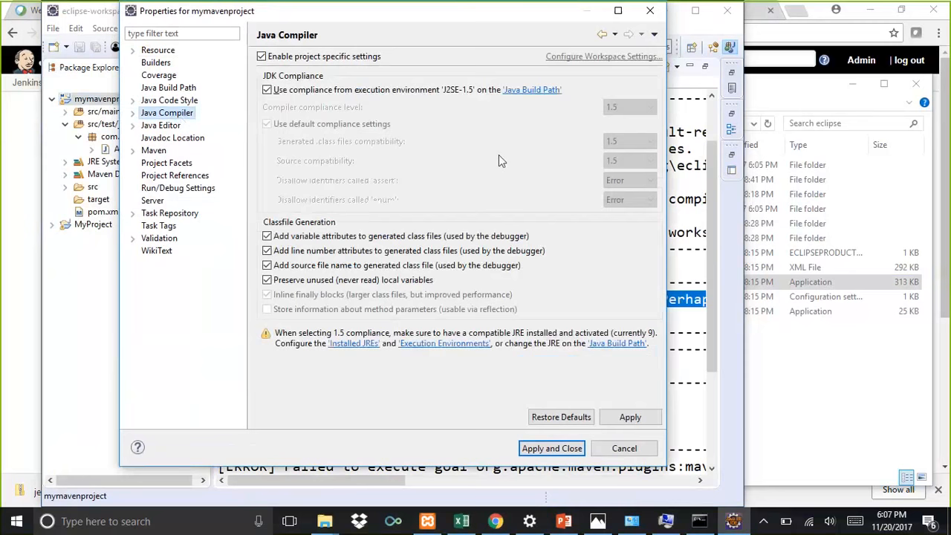
left_click(530, 93)
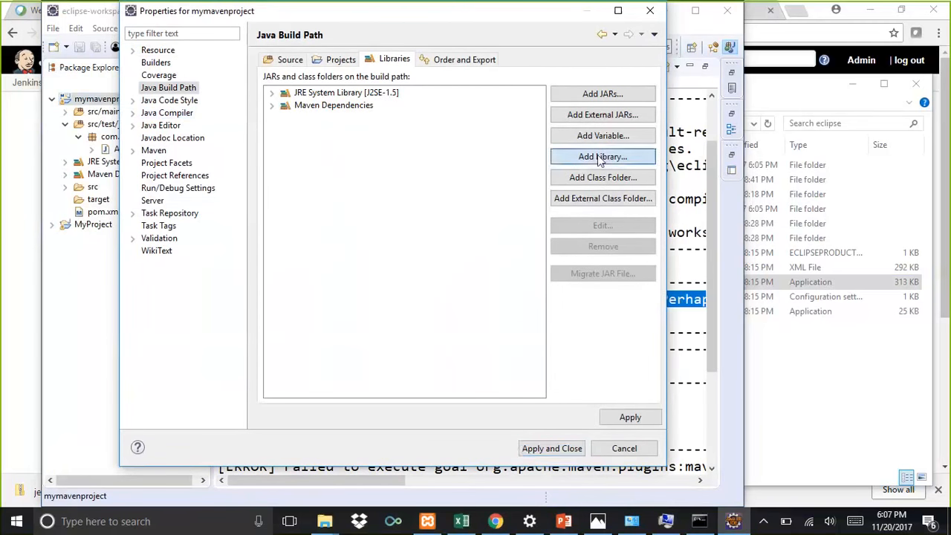
left_click(601, 157)
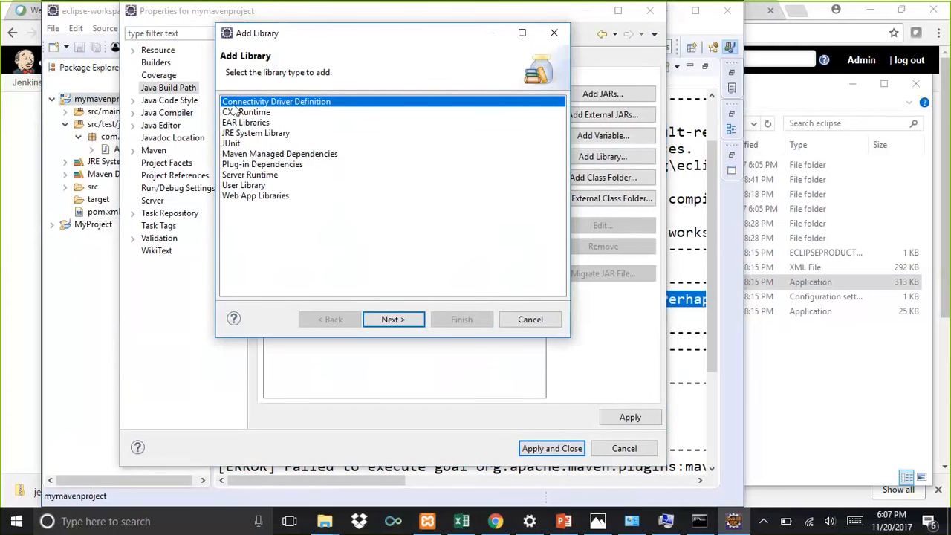
left_click(267, 134)
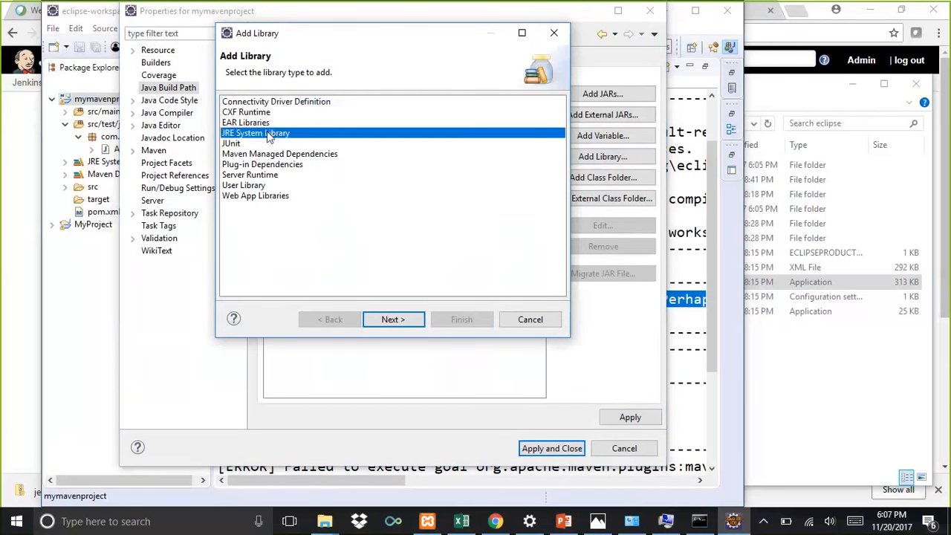
left_click(405, 321)
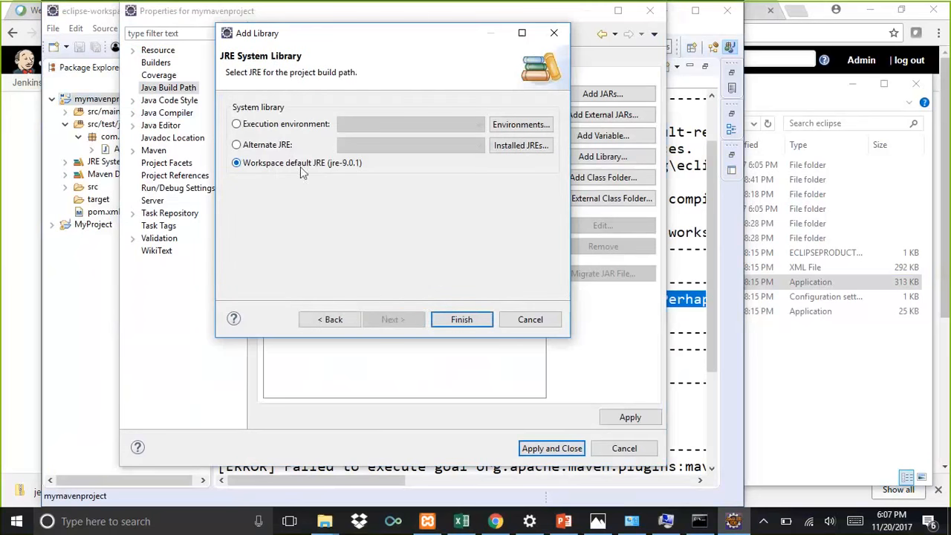
left_click(476, 323)
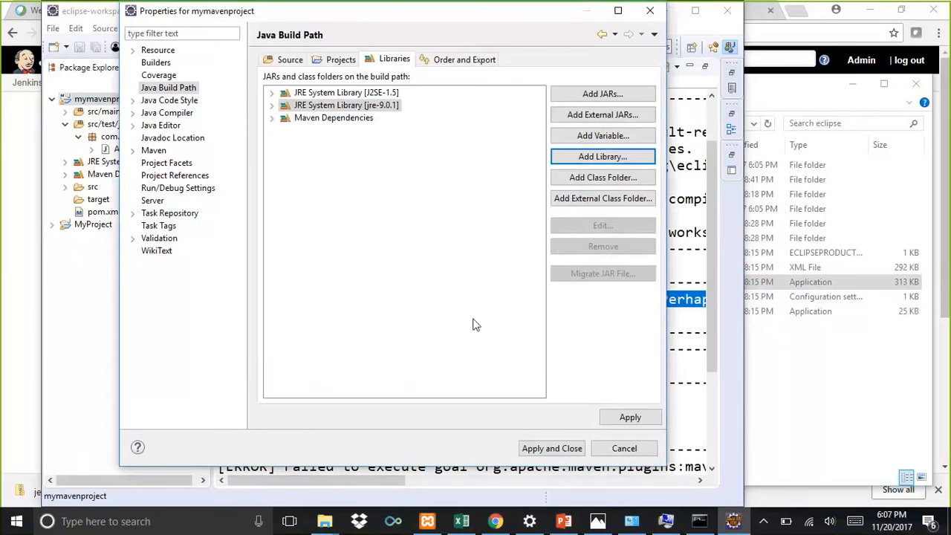
left_click(621, 421)
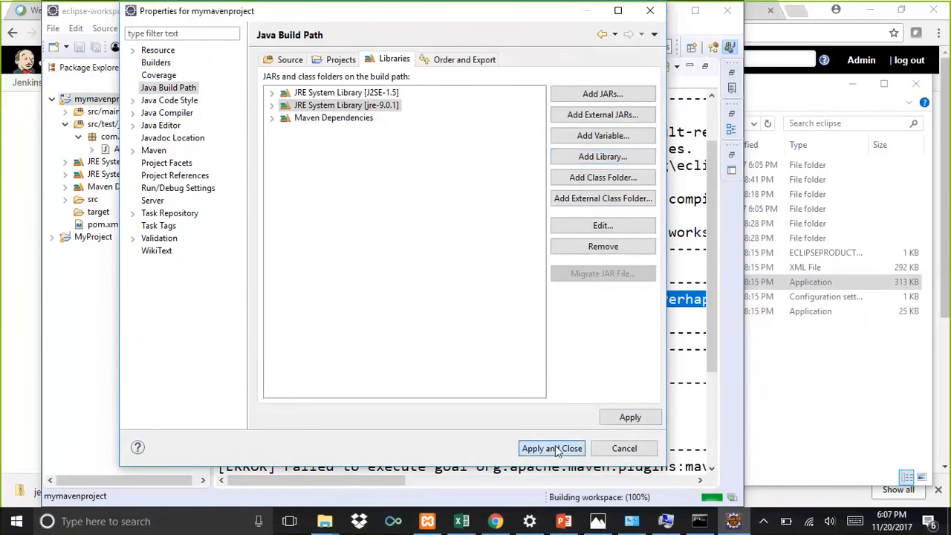
left_click(551, 448)
Step: Run mymavenproject as Maven test again
right_click(113, 103)
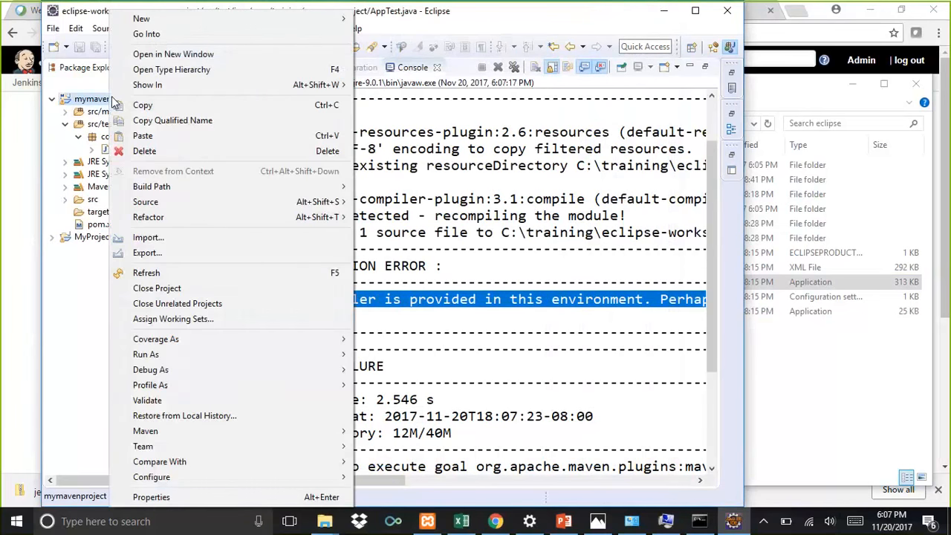
mouse_move(258, 355)
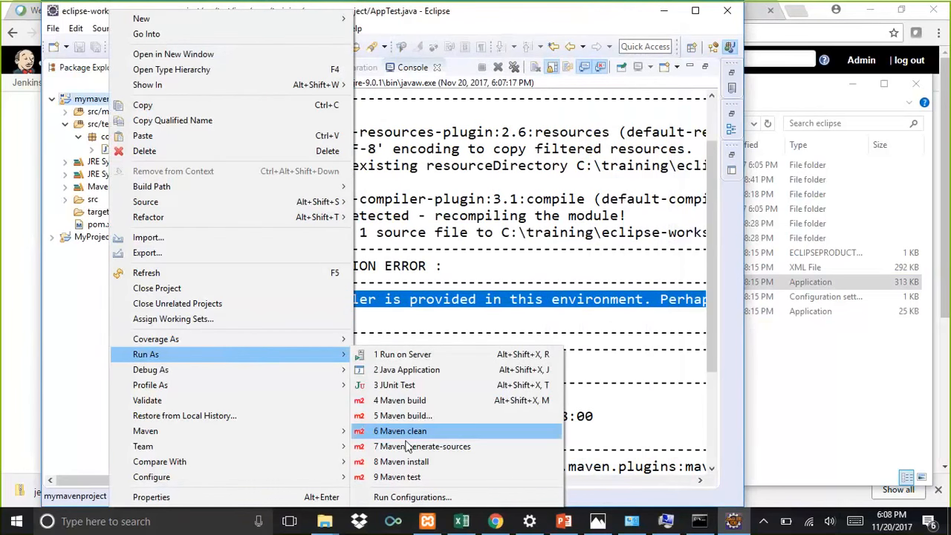
left_click(401, 477)
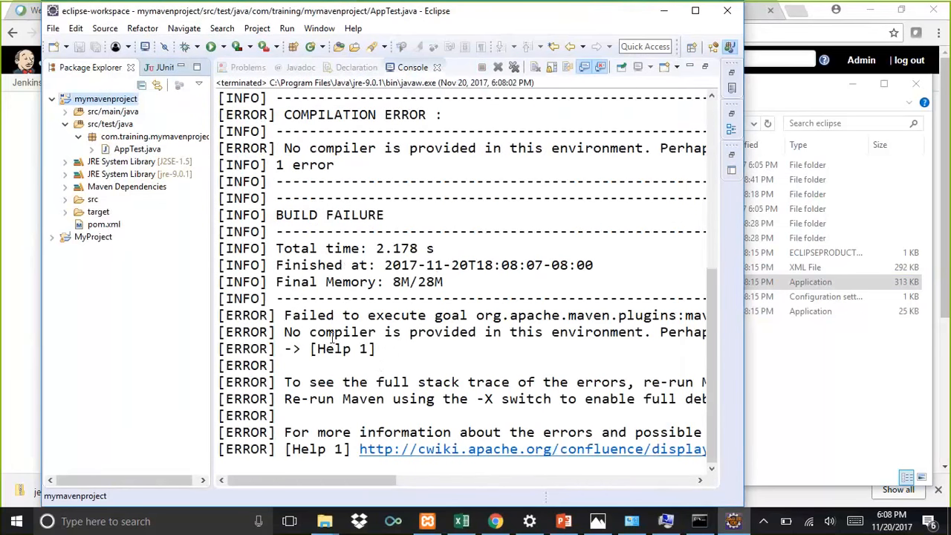
Step: Scroll and widen the console to review the new Maven build output
scroll(385, 366, "up", 3)
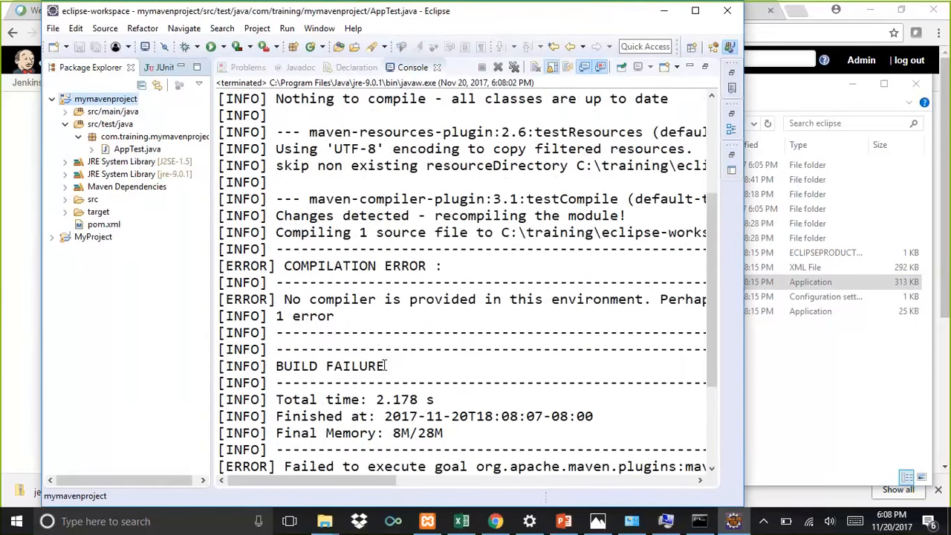
scroll(430, 300, "up", 3)
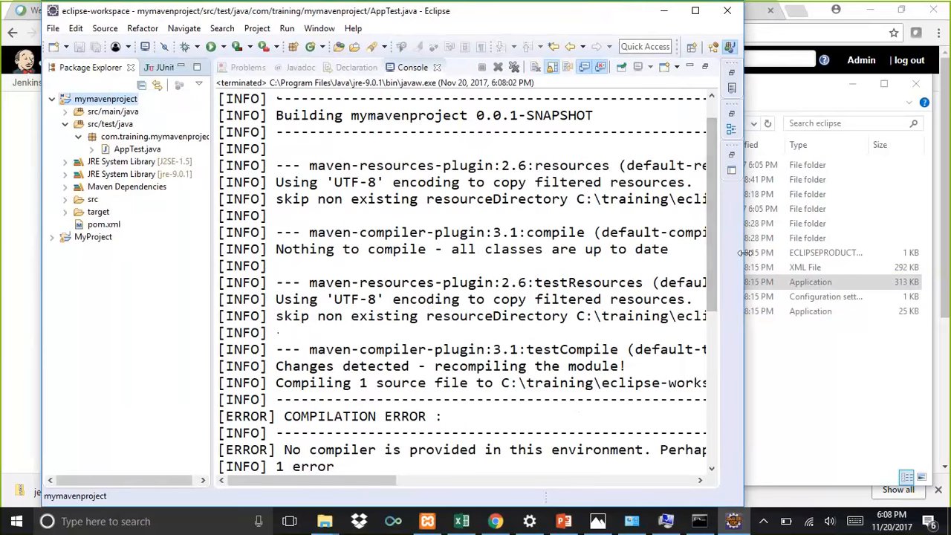
left_click_drag(744, 253, 902, 253)
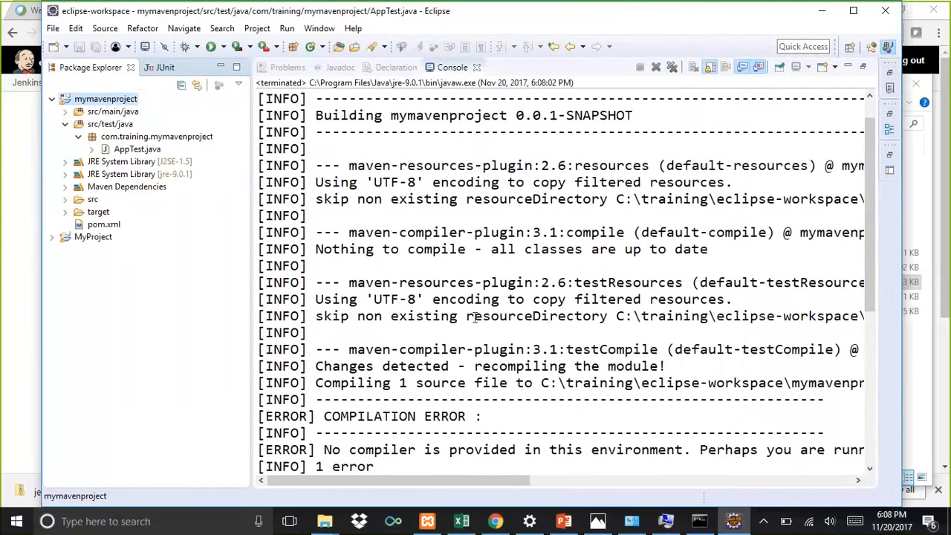
scroll(476, 316, "up", 1)
scroll(476, 315, "down", 2)
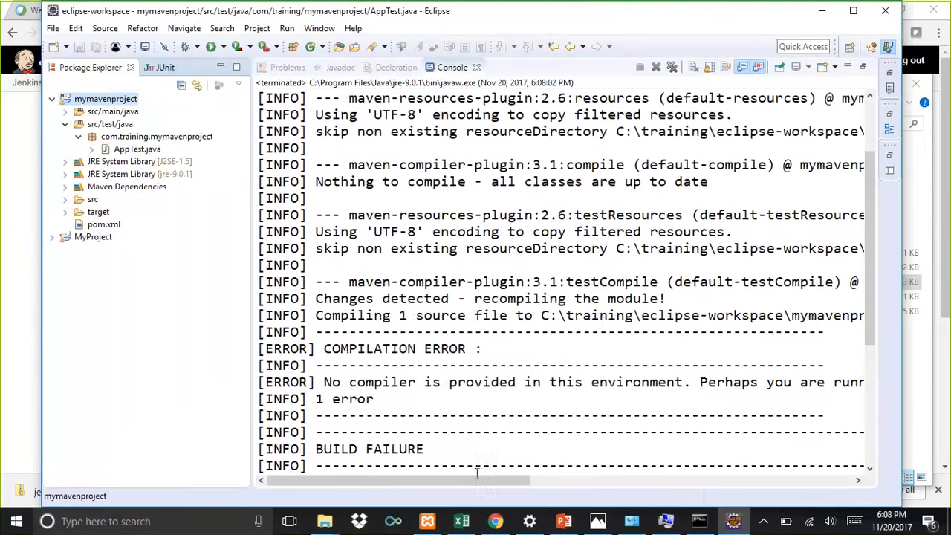
left_click_drag(474, 479, 387, 480)
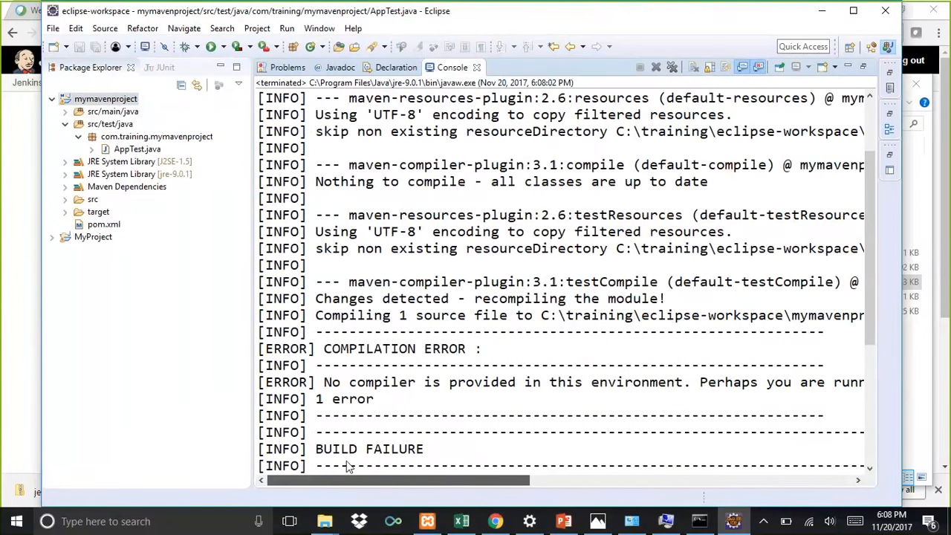
Step: Remove the JRE System Library [J2SE-1.5] from mymavenproject's Java build path, then apply and close
right_click(107, 99)
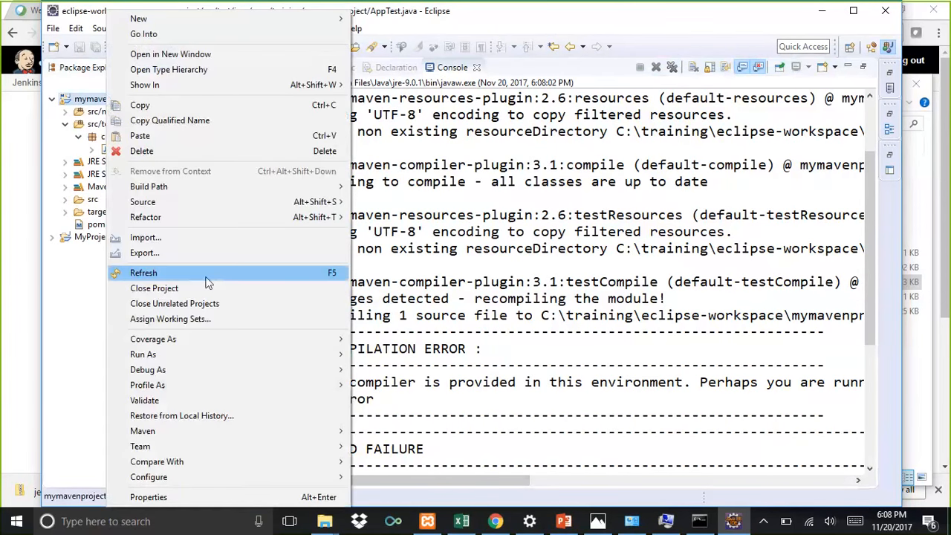
mouse_move(194, 360)
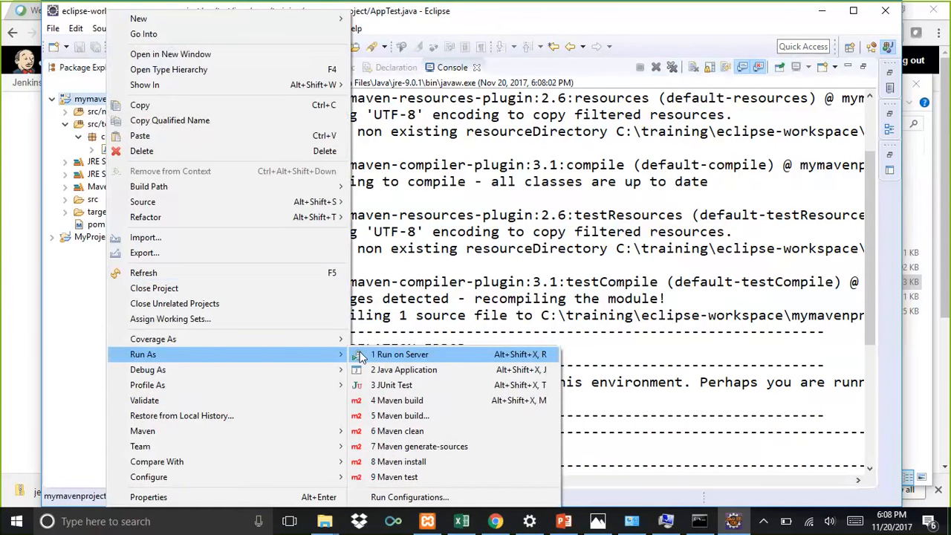
left_click(230, 498)
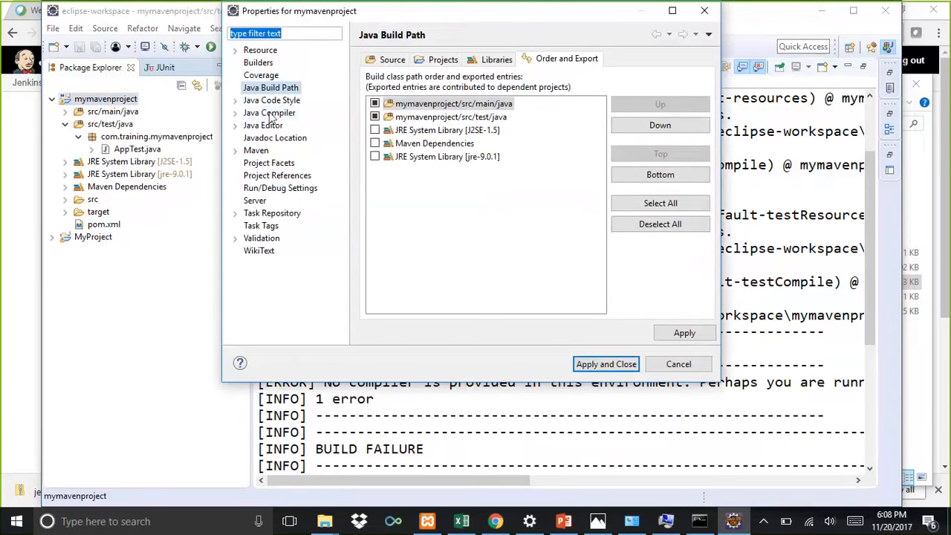
left_click(264, 112)
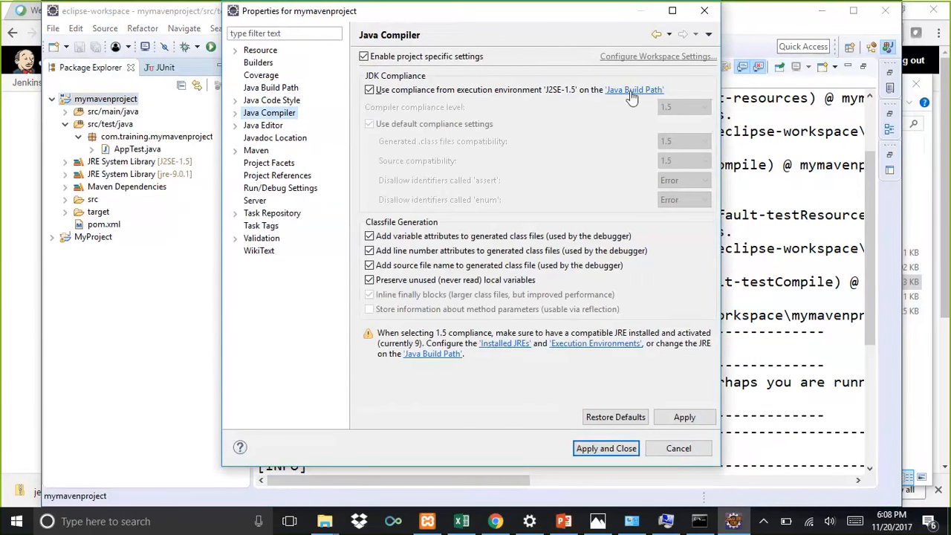
left_click(631, 92)
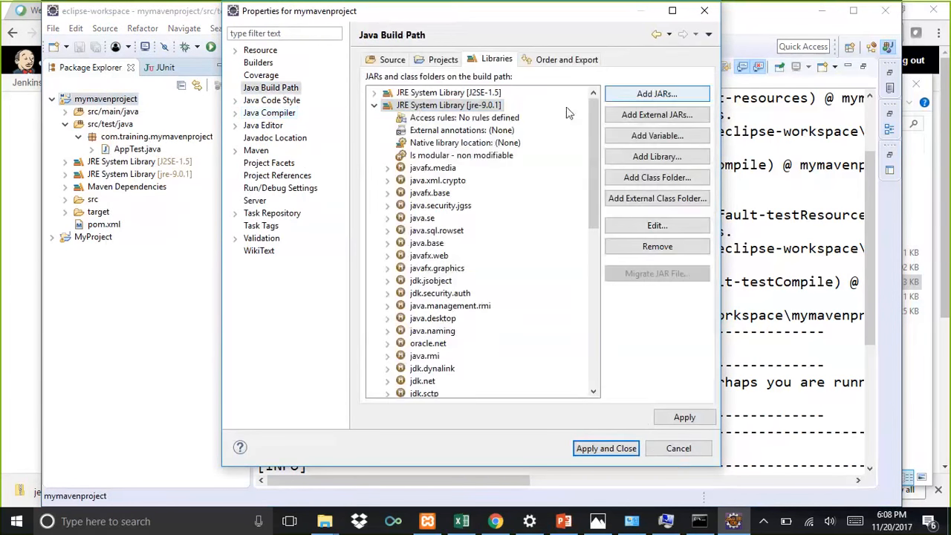
left_click(375, 105)
left_click(392, 94)
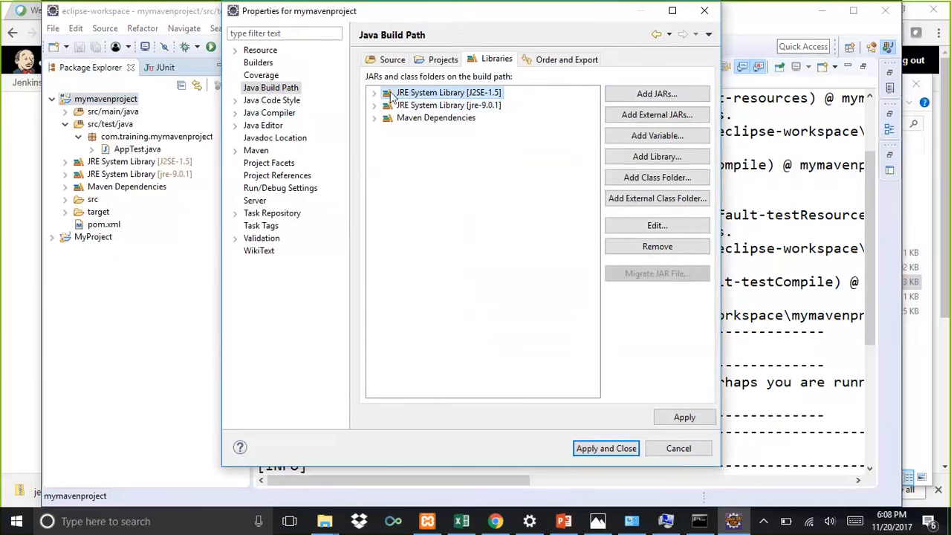
double_click(393, 95)
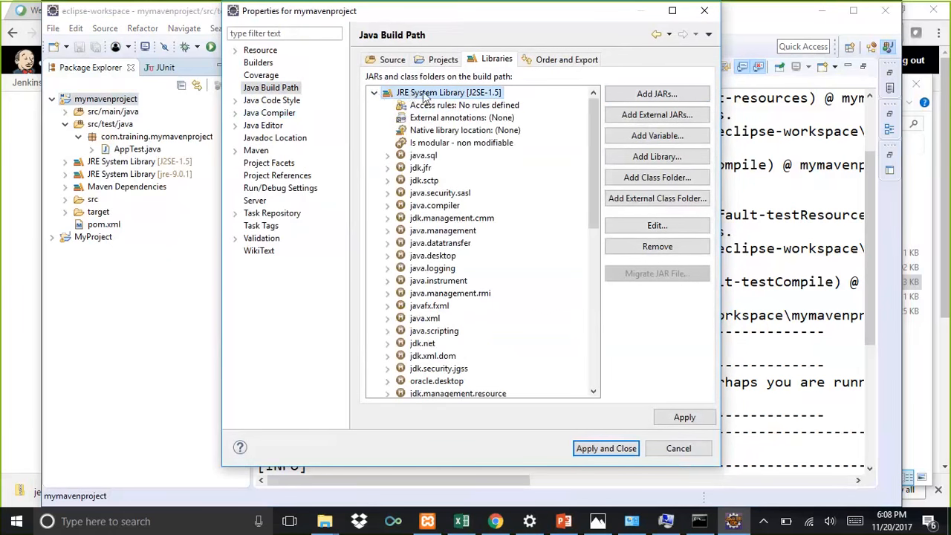
left_click(658, 247)
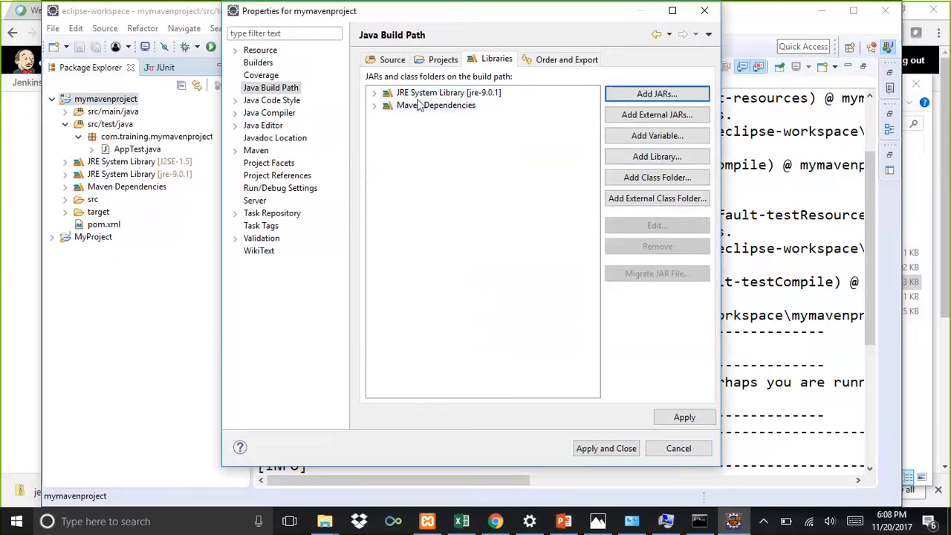
left_click(680, 418)
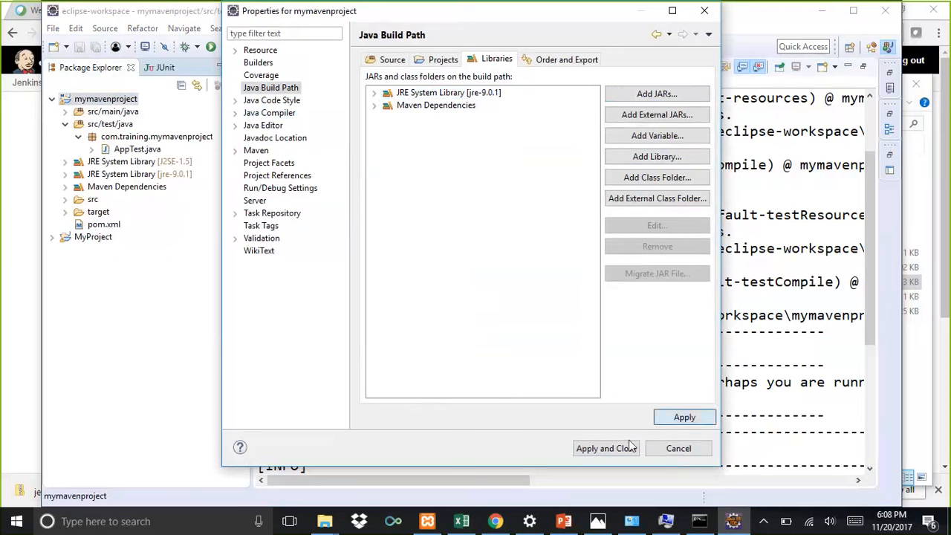
left_click(606, 449)
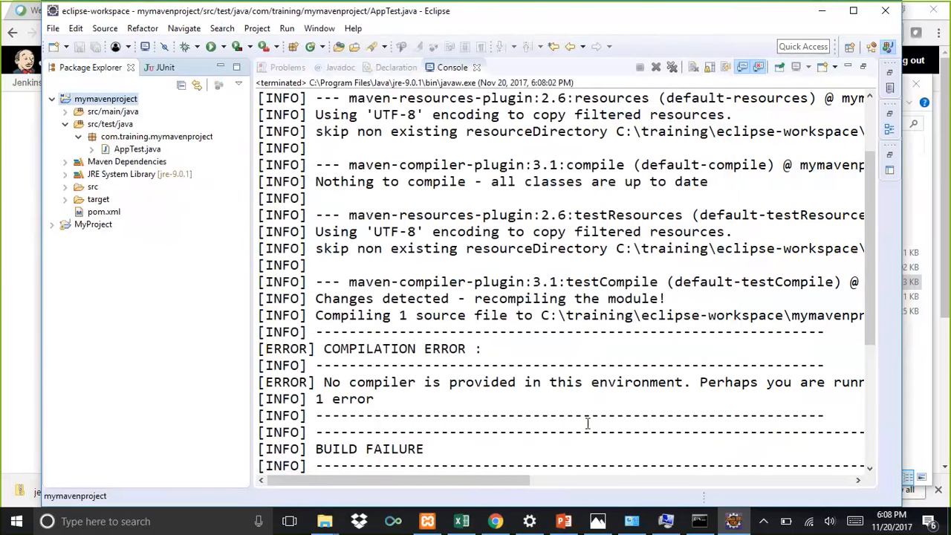
Step: Run mymavenproject as Maven test again
right_click(104, 103)
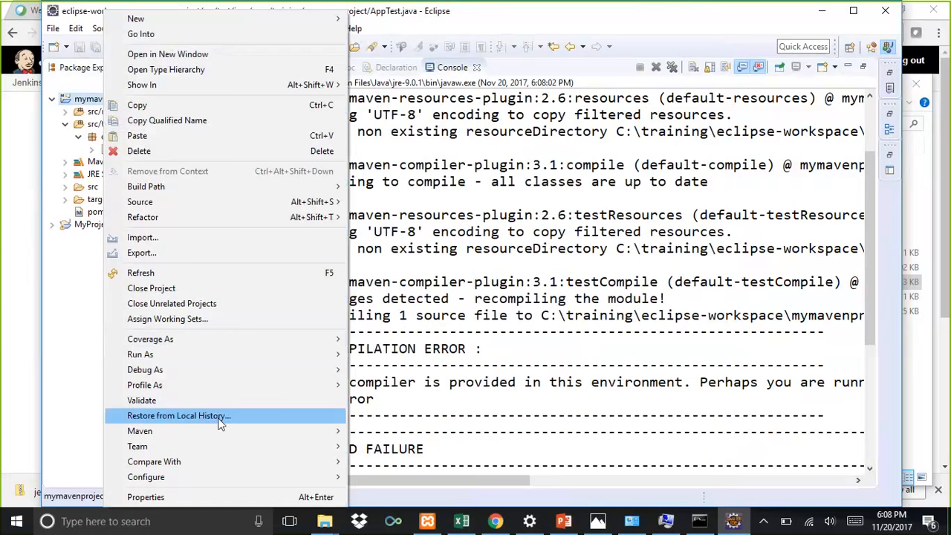
mouse_move(208, 355)
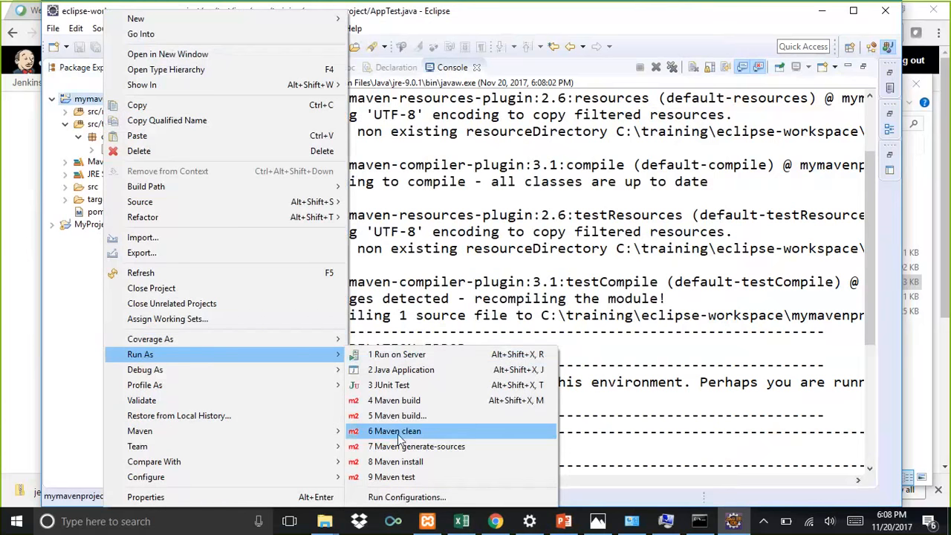
left_click(417, 478)
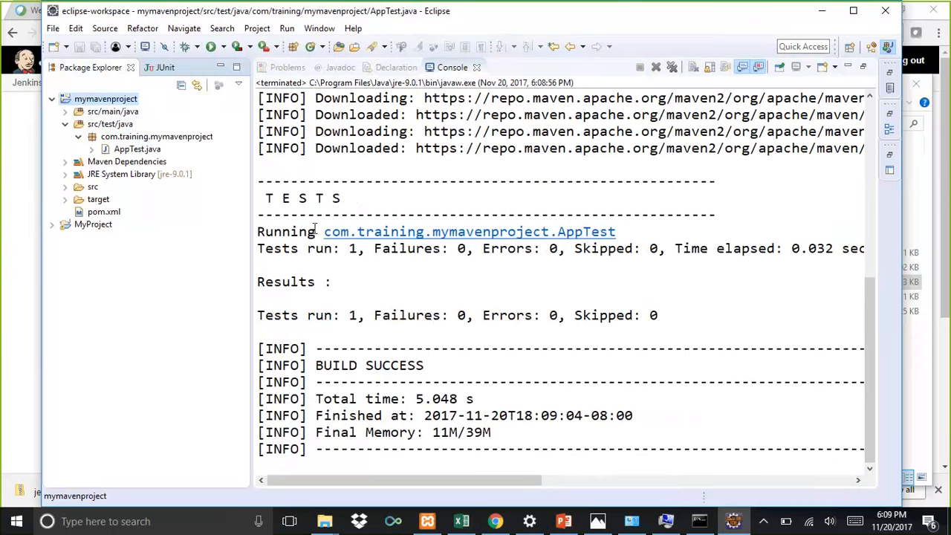
Step: Select and review the TESTS results section of the console output
left_click(289, 195)
left_click(351, 246)
double_click(352, 248)
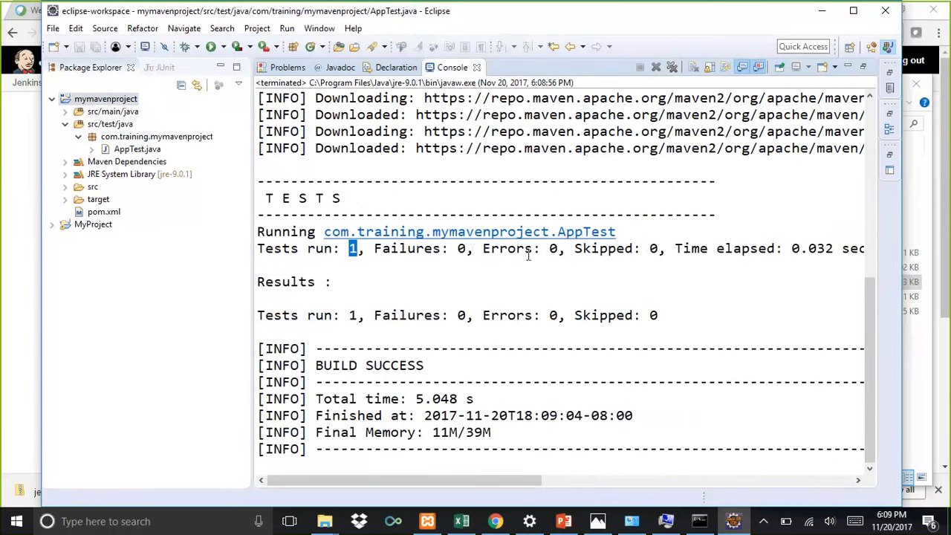
double_click(352, 315)
left_click(384, 364)
left_click_drag(258, 179, 701, 318)
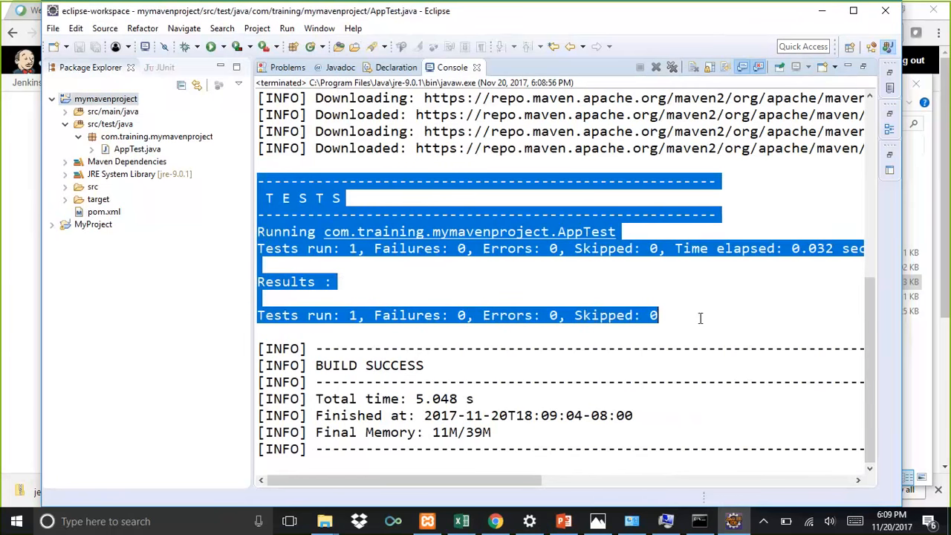
left_click(689, 316)
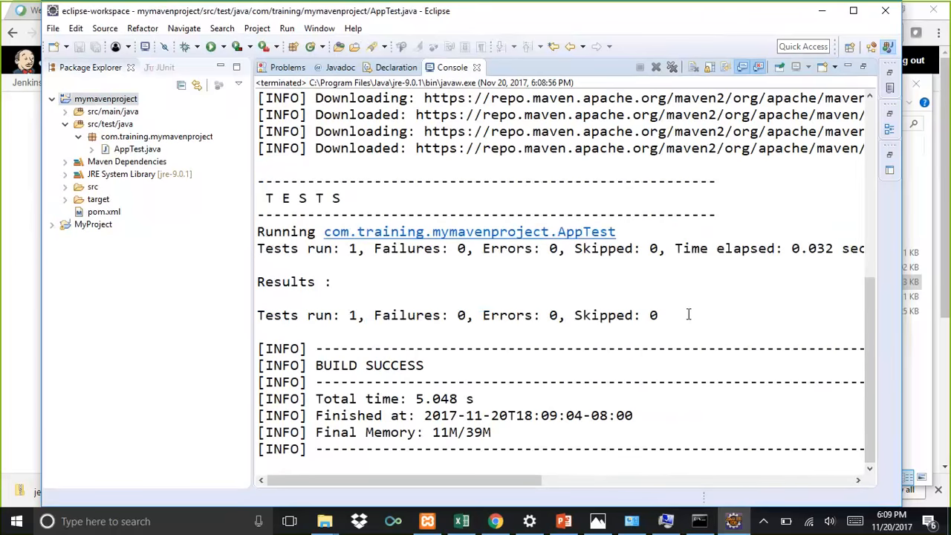
left_click_drag(684, 315, 255, 180)
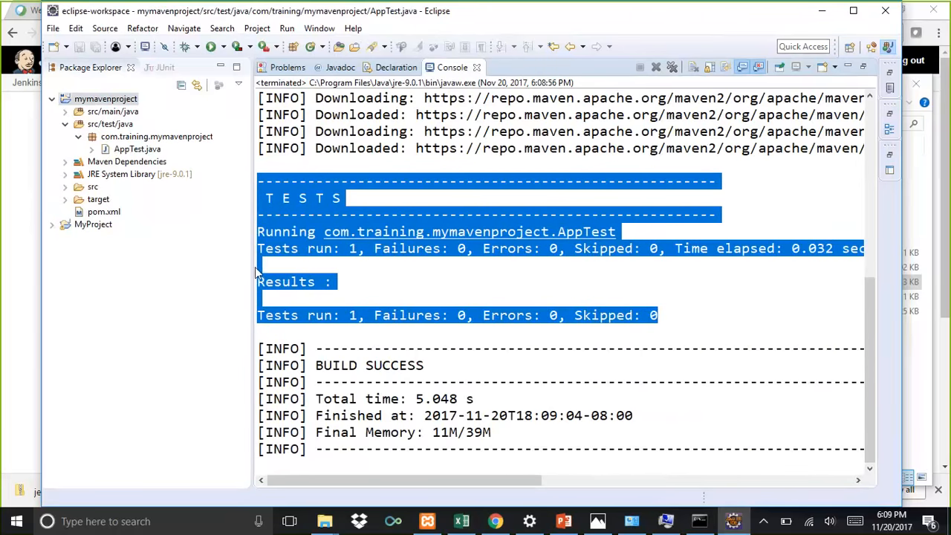
Step: Switch to the Jenkins browser window and create a new Maven project item named MyMavenCISetup
key("alt+Tab")
key("alt+Tab")
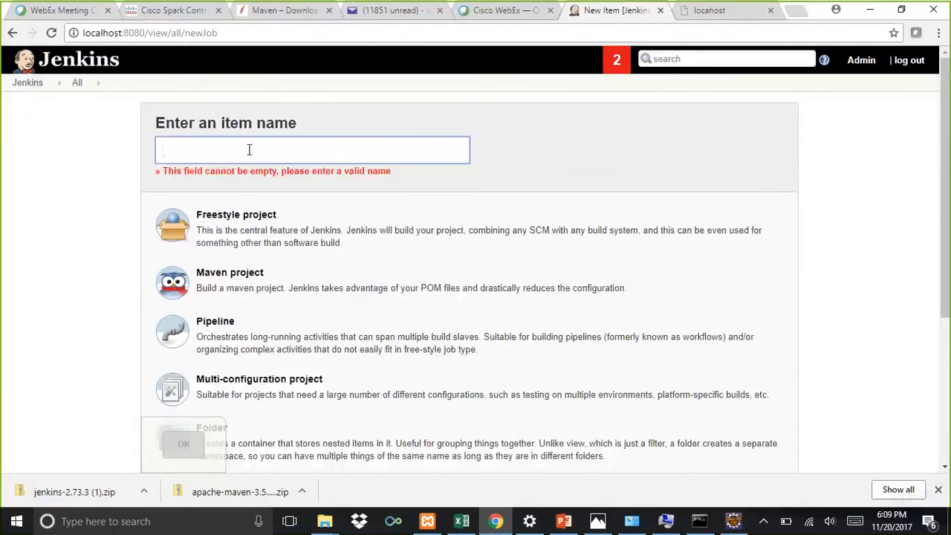
type("MyM")
type("aven")
type("Cl")
type("Setup")
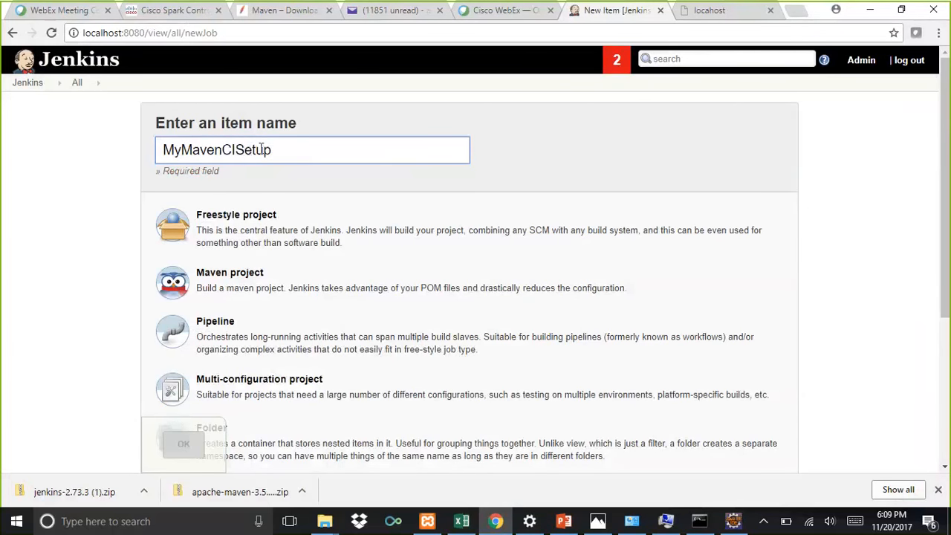
left_click(304, 266)
left_click(180, 448)
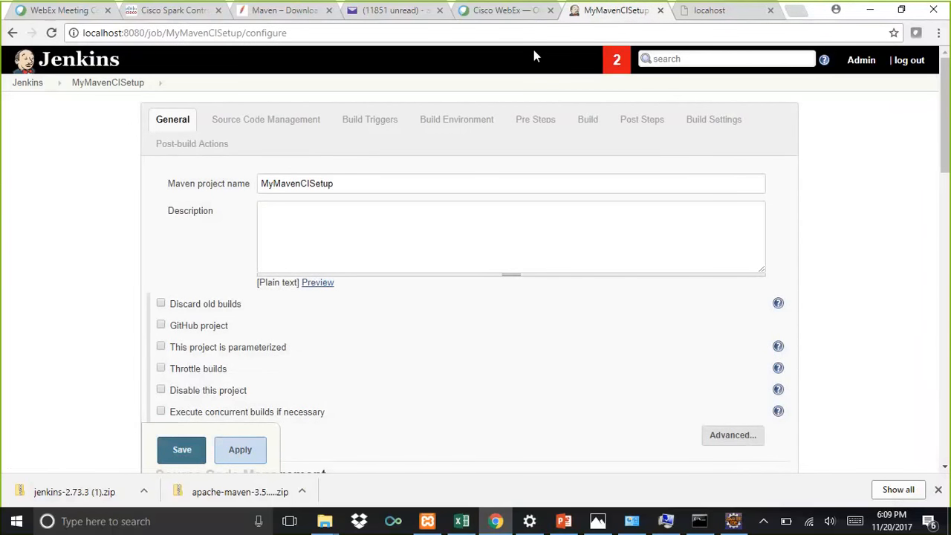
Step: Uncheck the 'Build whenever a SNAPSHOT dependency is built' build trigger
left_click(557, 253)
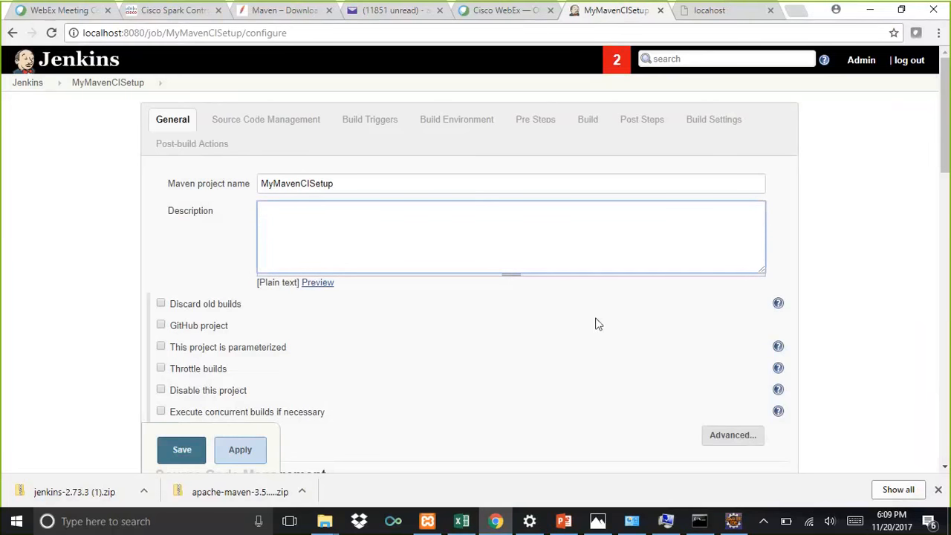
scroll(520, 325, "down", 1)
scroll(442, 324, "down", 2)
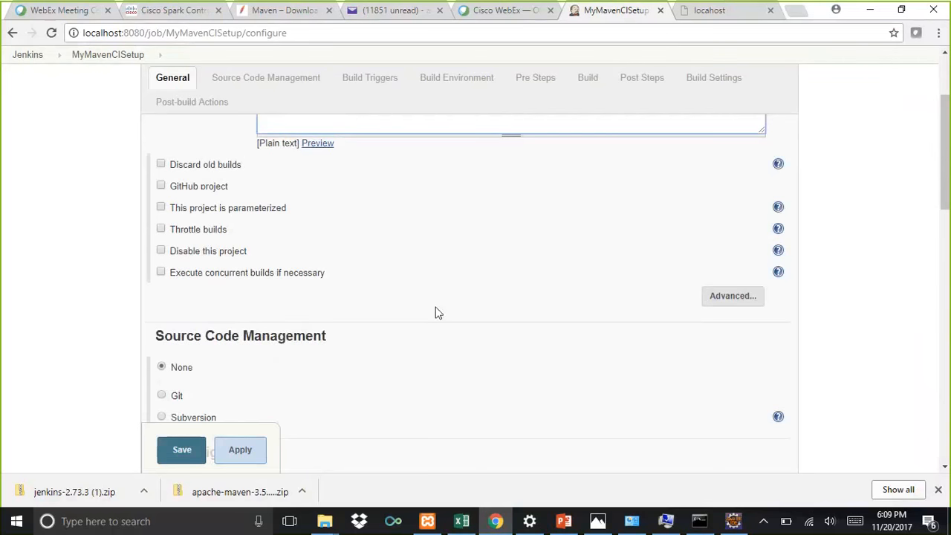
scroll(429, 312, "down", 3)
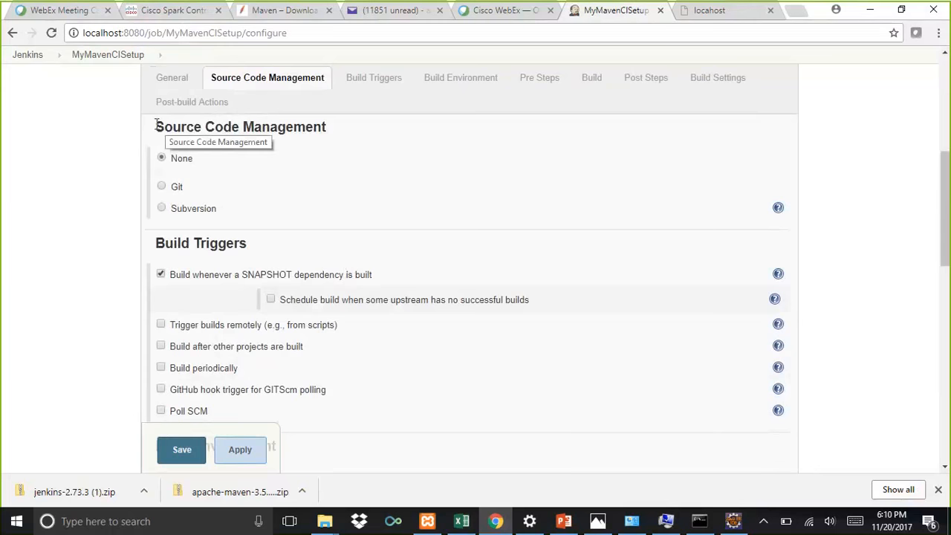
scroll(434, 308, "down", 2)
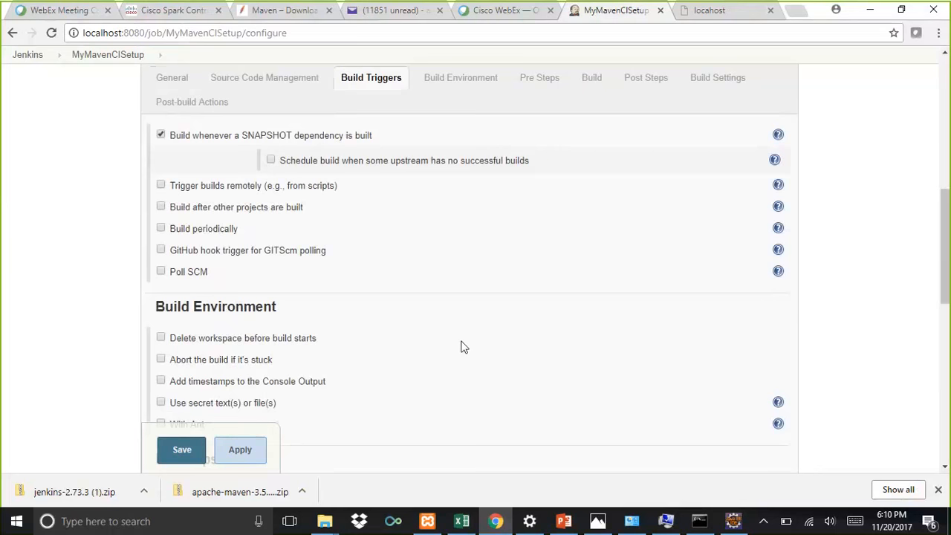
left_click(161, 135)
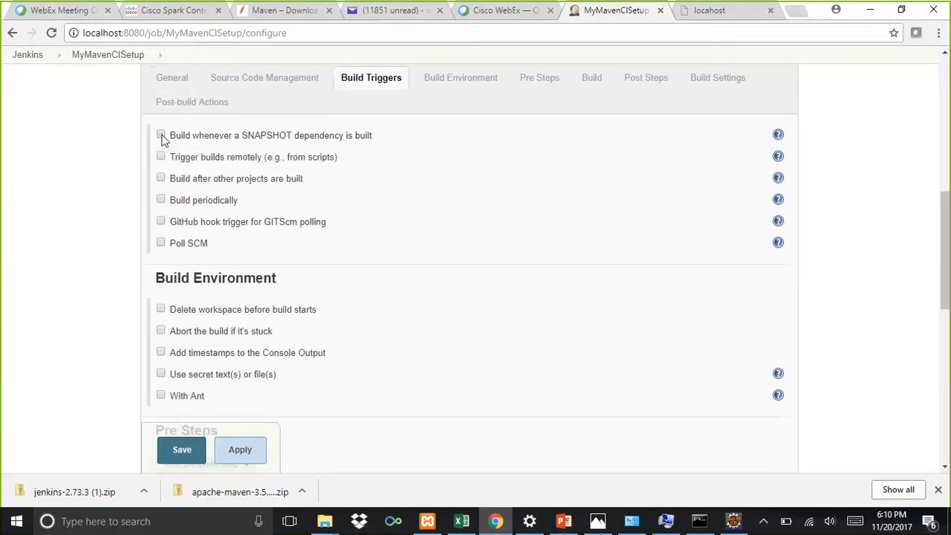
Step: Enable Build periodically and copy the H/15 * * * * example from the schedule help
left_click(162, 200)
left_click(376, 267)
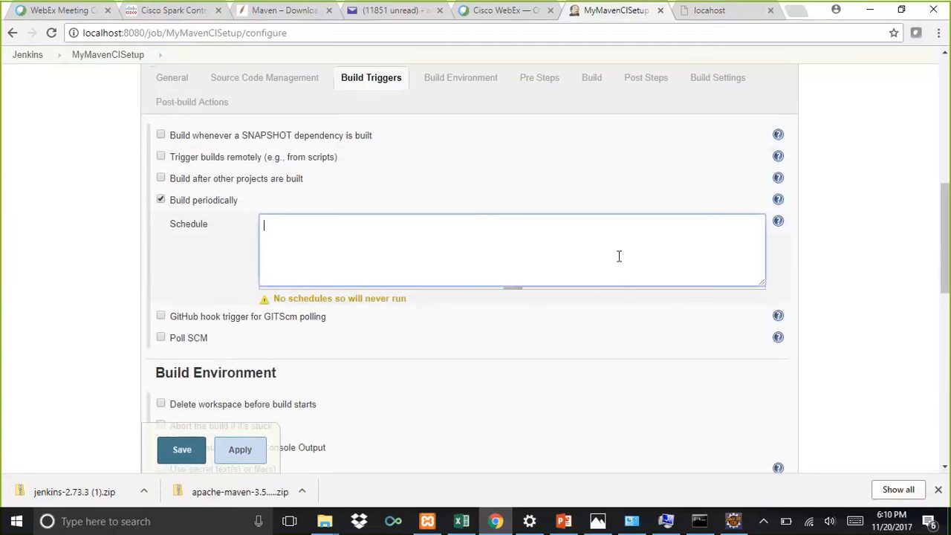
left_click(778, 225)
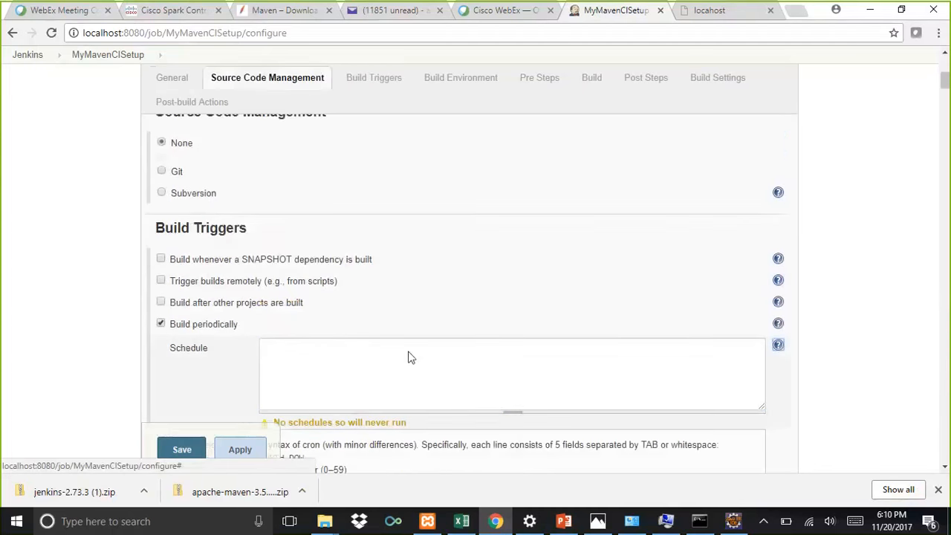
scroll(414, 349, "down", 4)
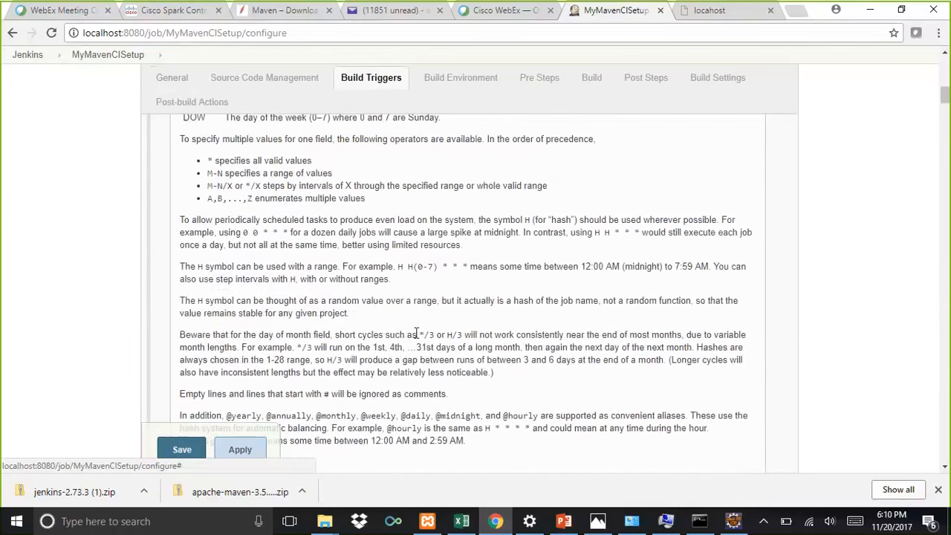
scroll(402, 316, "down", 4)
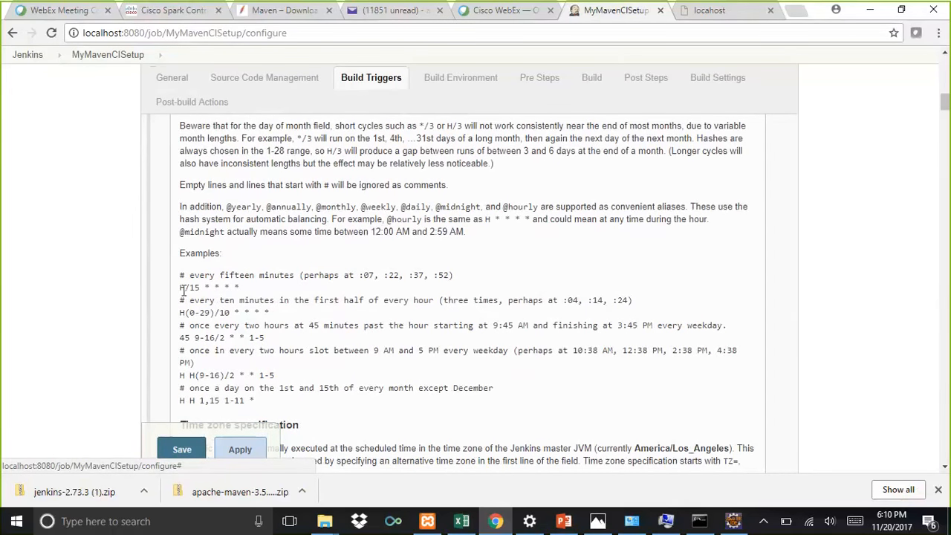
left_click_drag(181, 288, 247, 290)
key("ctrl+c")
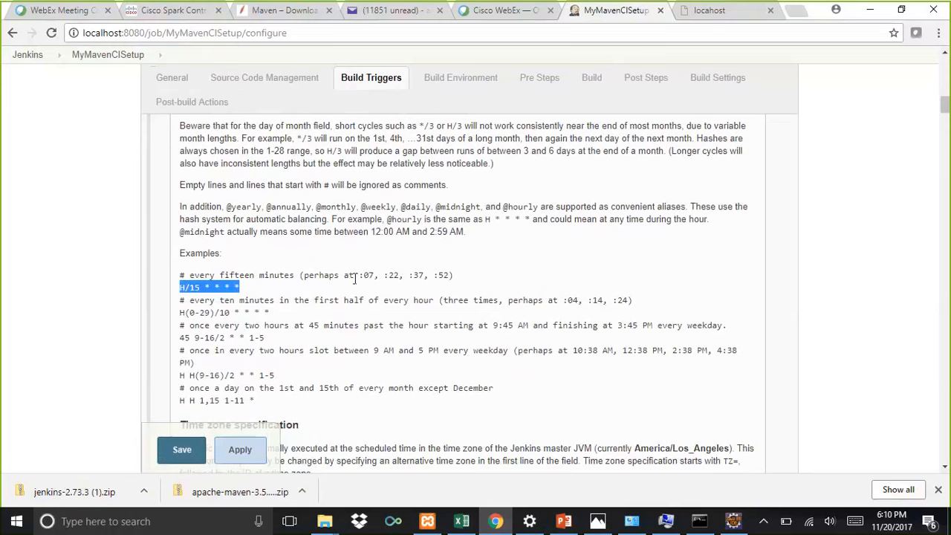
Step: Paste H/15 * * * * into the Schedule field
scroll(271, 305, "down", 1)
scroll(272, 306, "up", 7)
left_click(308, 248)
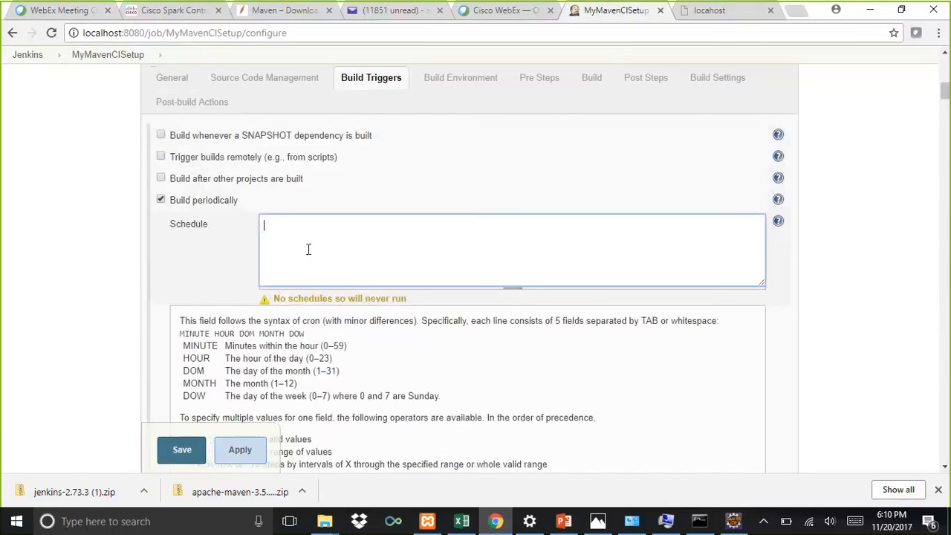
key("ctrl+v")
left_click(752, 388)
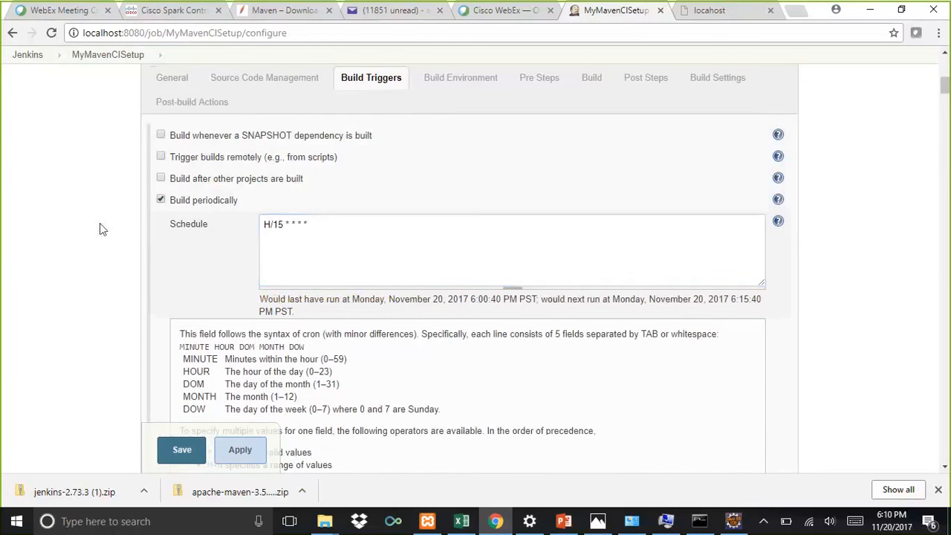
Step: Hide the schedule syntax help below the Schedule field
scroll(102, 290, "up", 4)
scroll(101, 282, "down", 5)
scroll(103, 281, "down", 15)
scroll(101, 277, "up", 15)
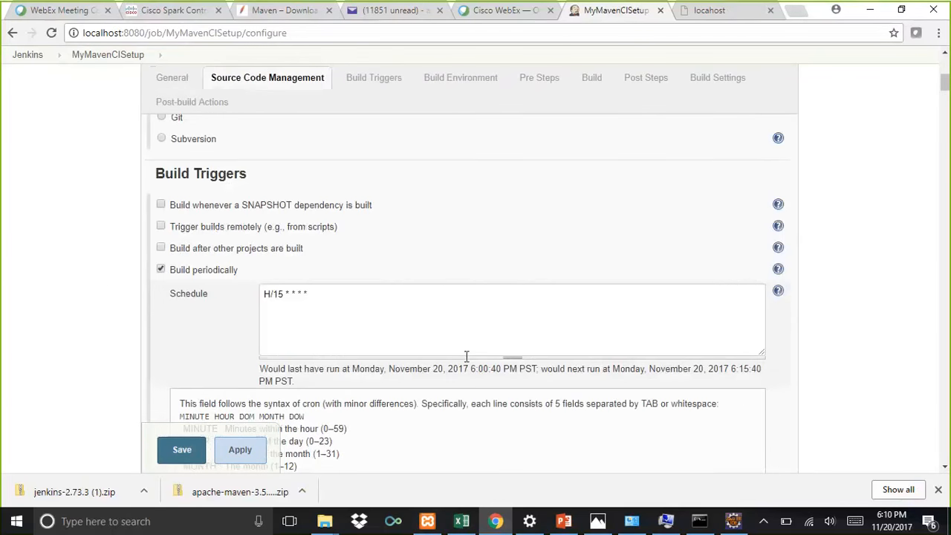
left_click(778, 290)
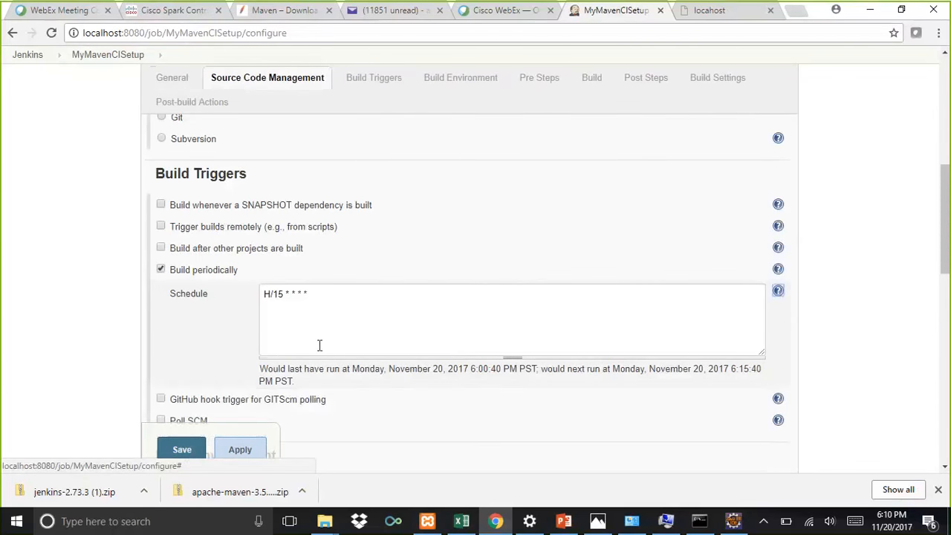
scroll(178, 327, "down", 5)
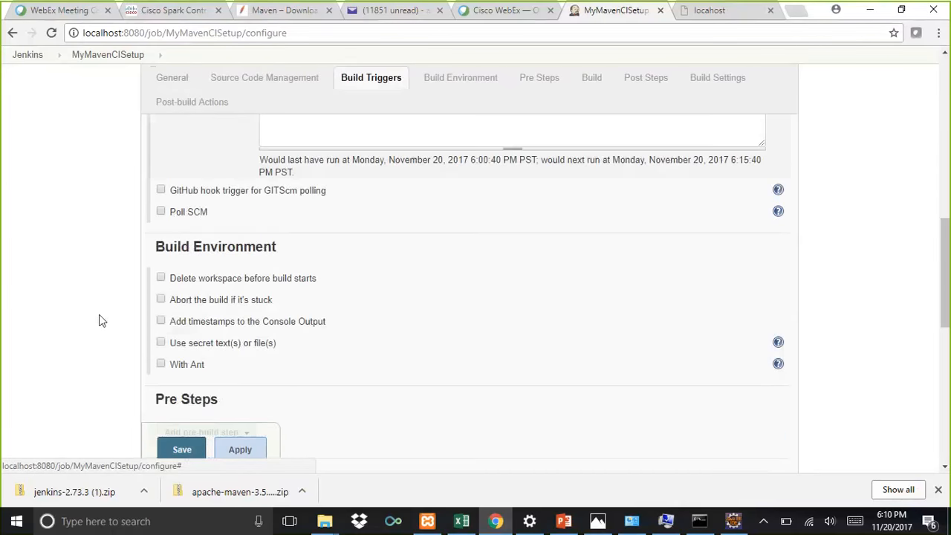
Step: Open the tool configuration from the job's Maven Version warning and add a Maven installation
scroll(103, 318, "down", 1)
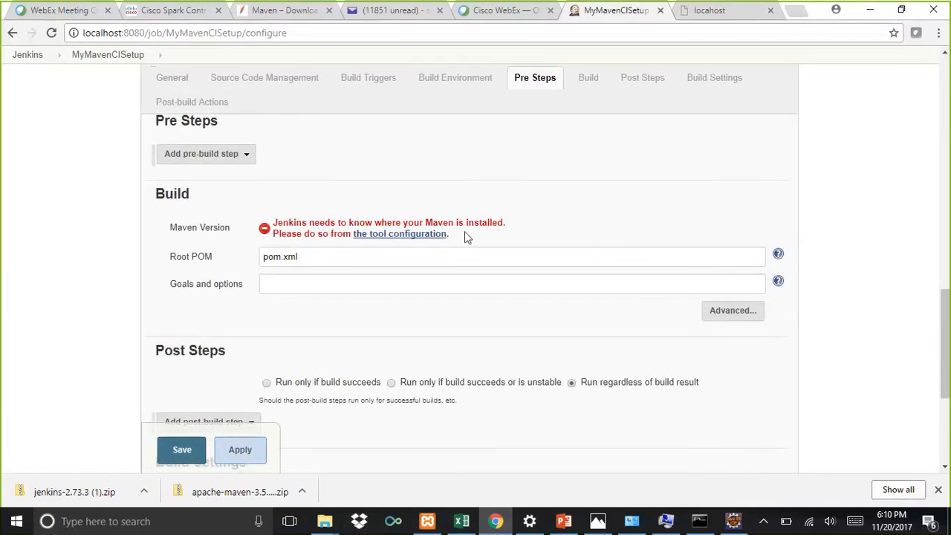
left_click(420, 237)
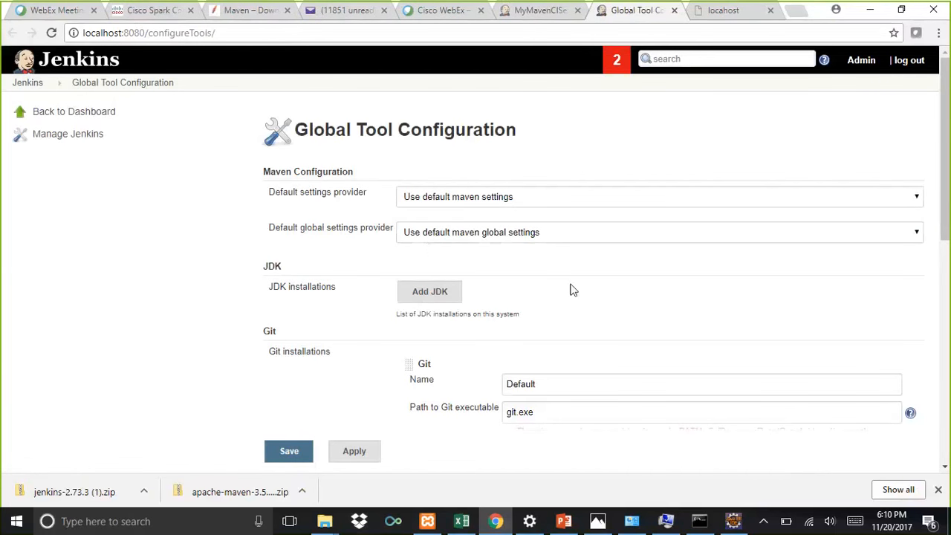
scroll(569, 283, "down", 3)
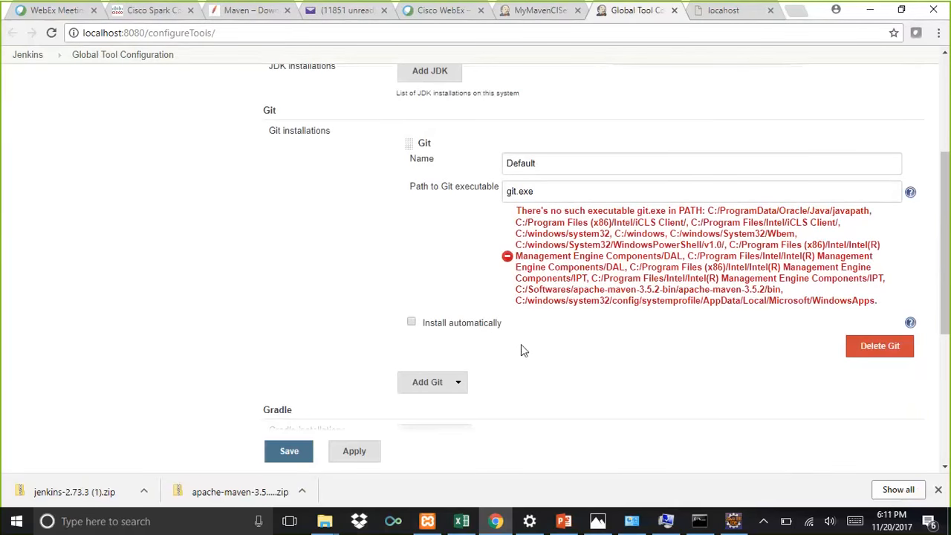
scroll(521, 346, "down", 1)
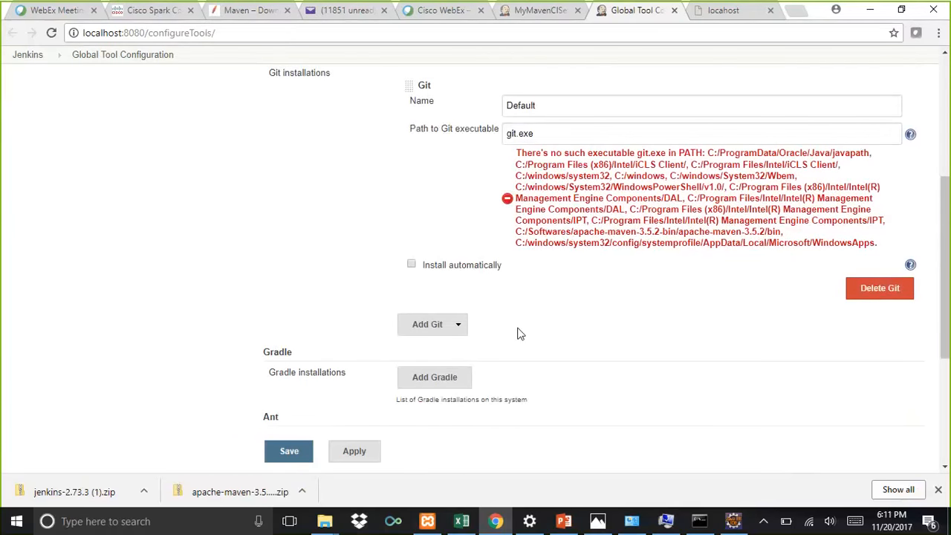
scroll(520, 334, "down", 3)
left_click(428, 271)
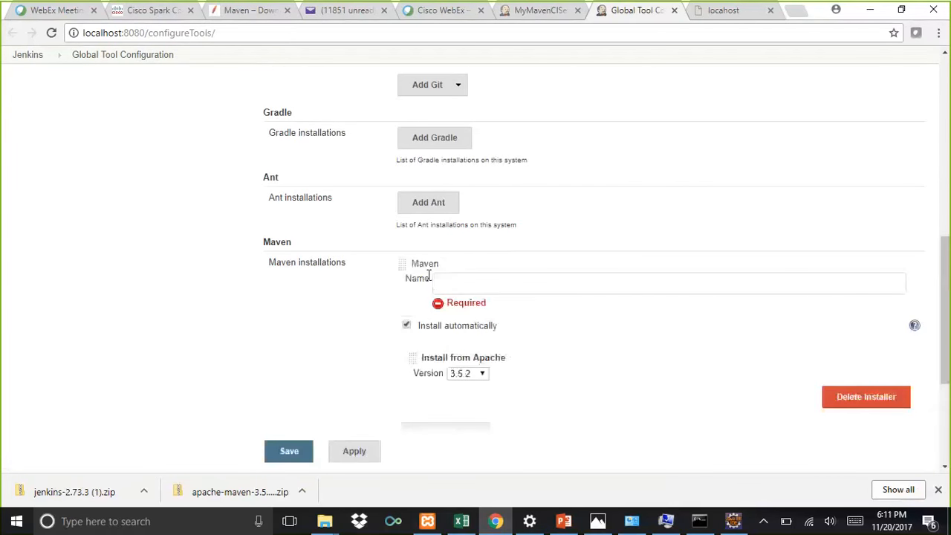
Step: Browse in File Explorer to the Maven bin folder and copy its path C:\Softwares\apache-maven-3.5.2-bin\apache-maven-3.5.2\bin
left_click(467, 286)
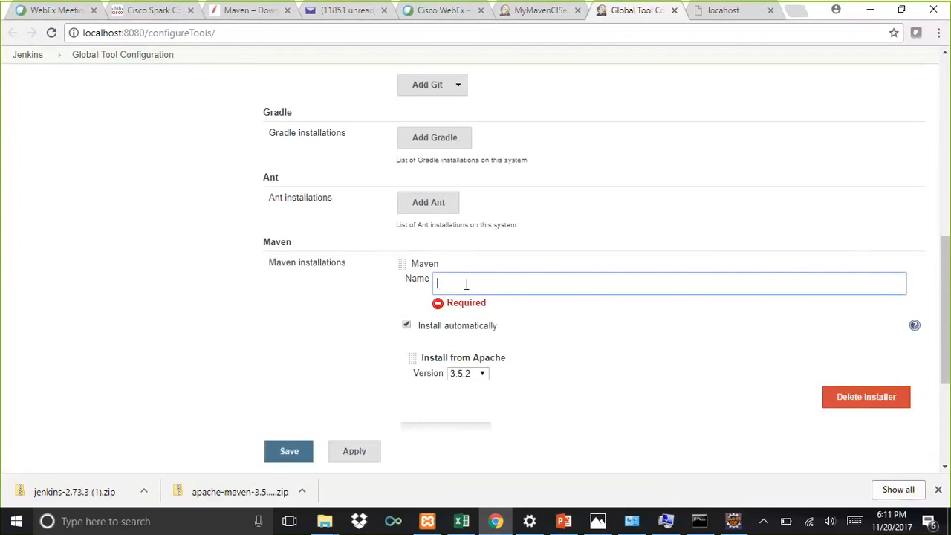
key("alt+Tab")
key("alt+Tab")
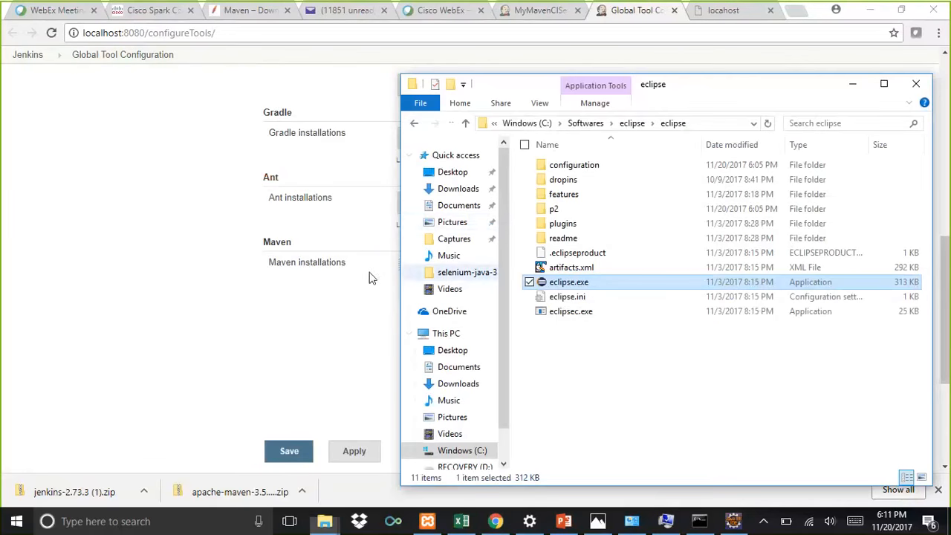
left_click(586, 124)
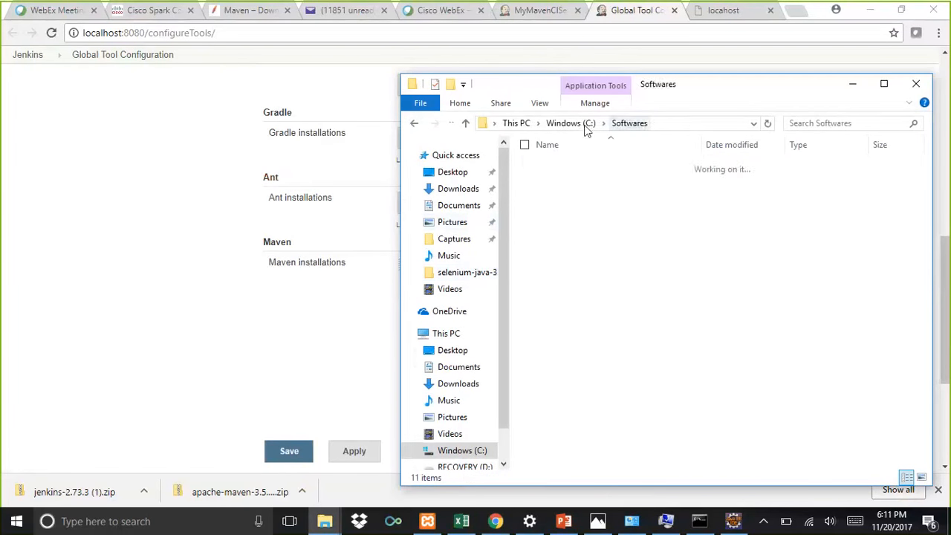
double_click(580, 167)
double_click(610, 167)
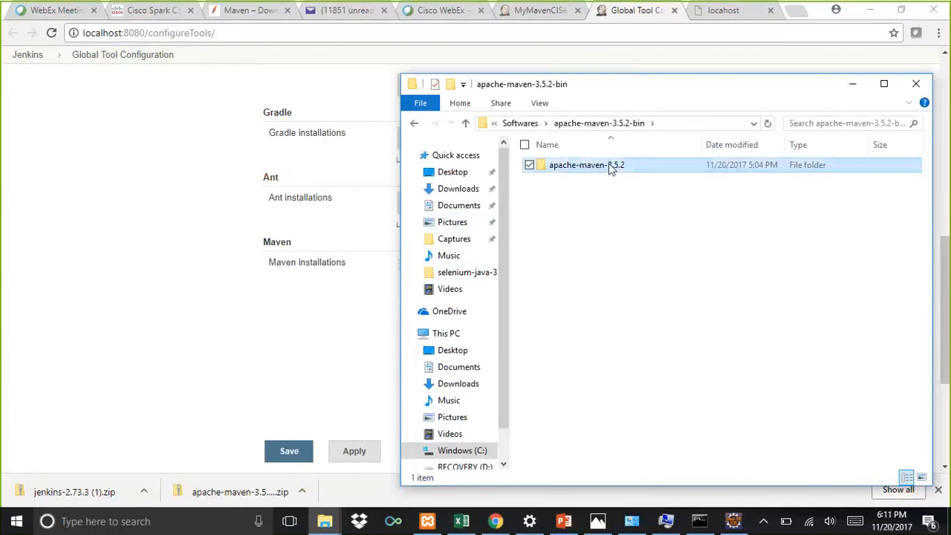
left_click(567, 165)
double_click(567, 165)
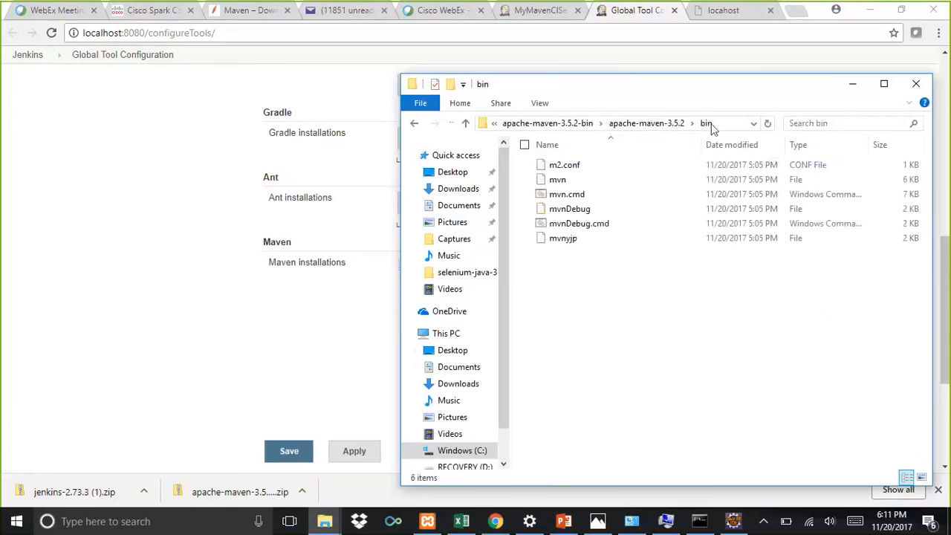
left_click(727, 121)
key("ctrl+c")
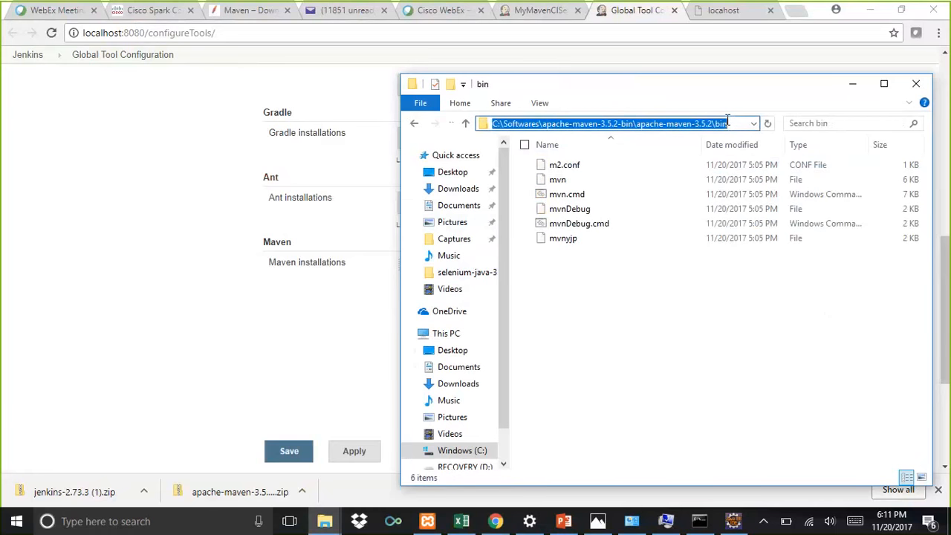
Step: Paste the Maven bin path as the Maven installation name and save the tool configuration
key("alt+Tab")
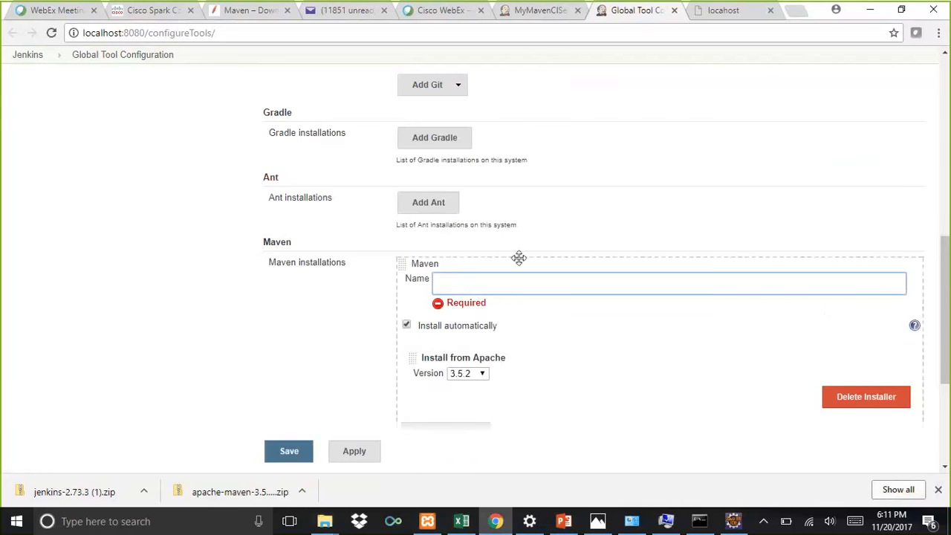
key("ctrl+v")
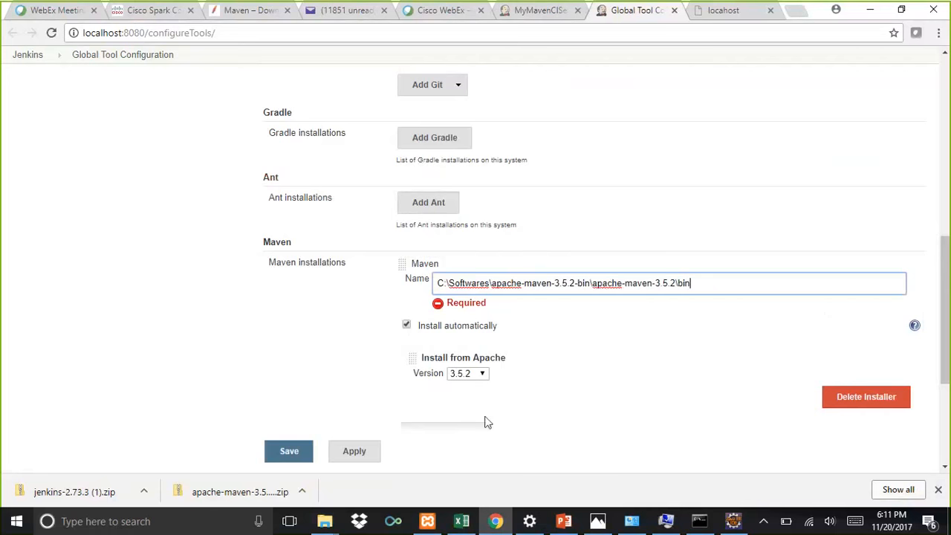
left_click(297, 456)
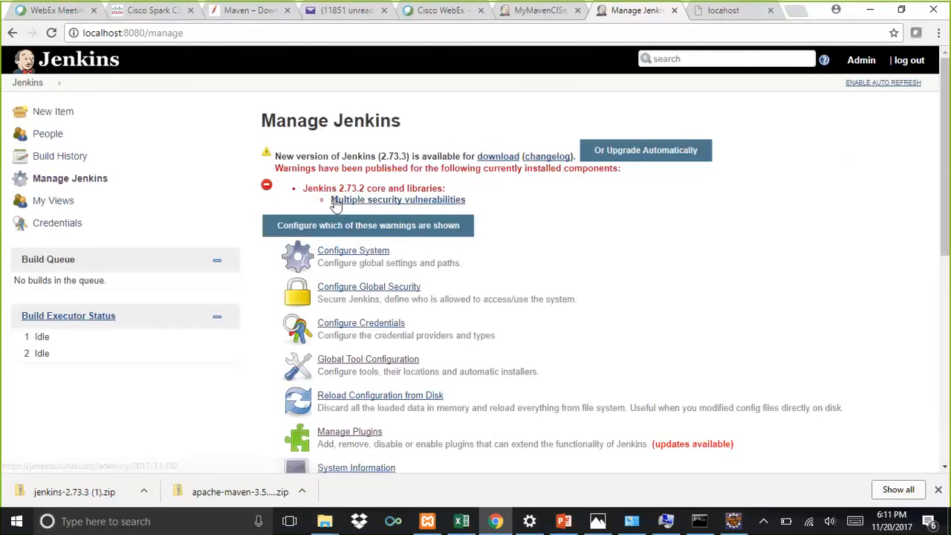
Step: Back in the job configuration, open the Properties of the mymavenproject project in Eclipse
left_click(562, 17)
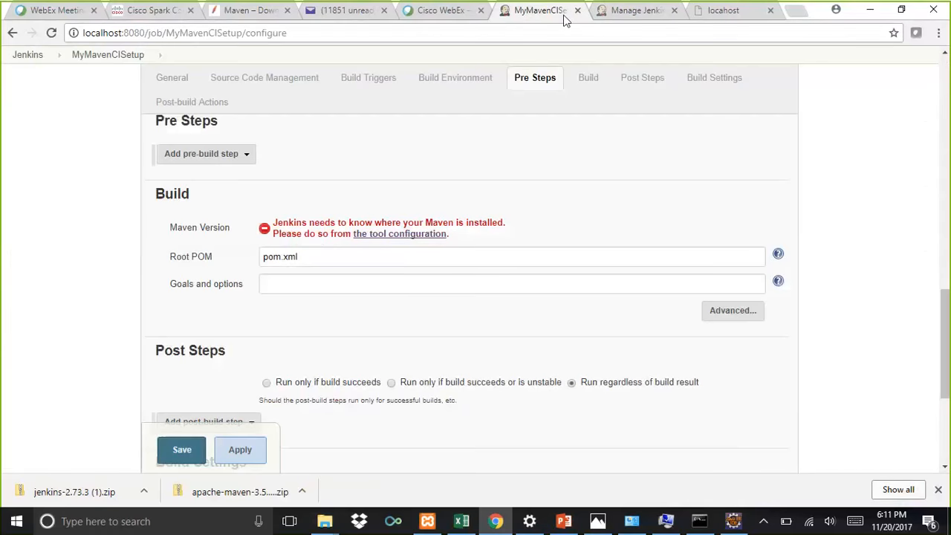
left_click(315, 258)
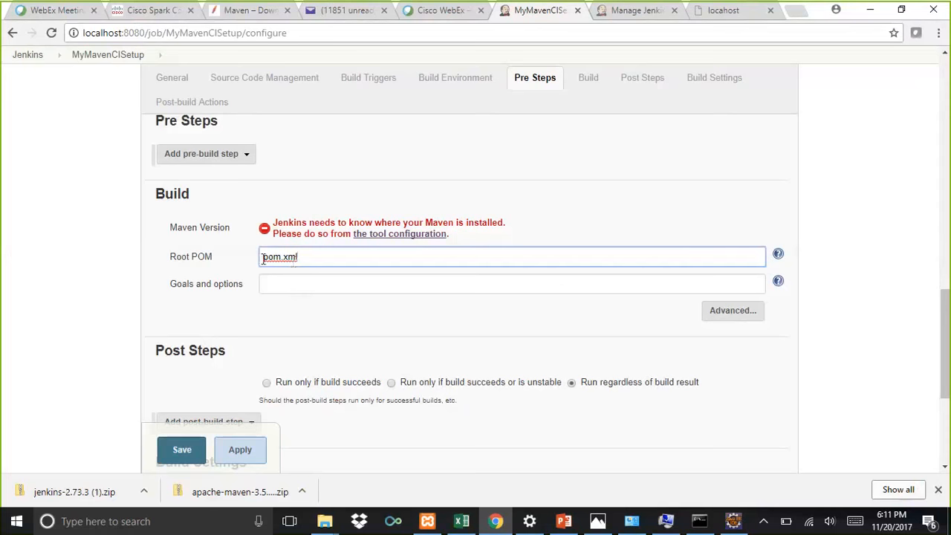
left_click_drag(262, 257, 309, 255)
key("alt+Tab")
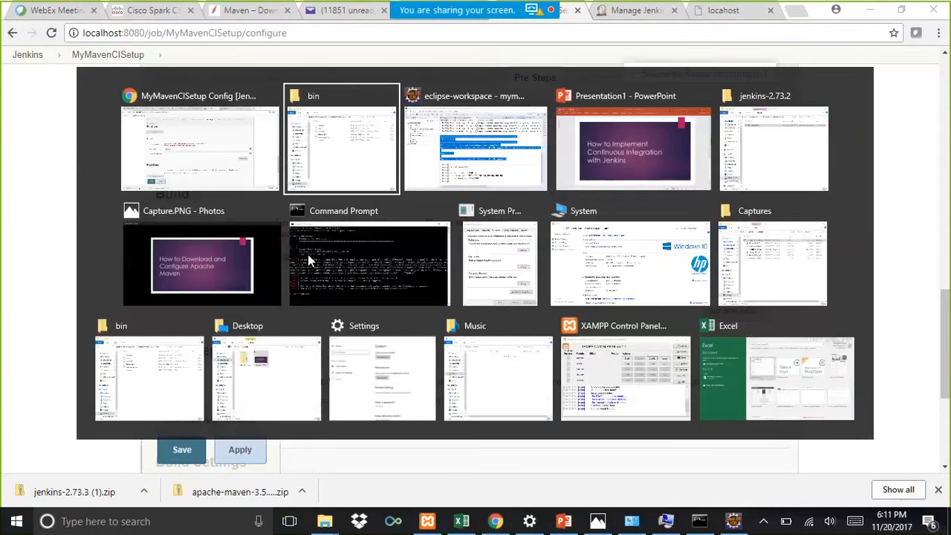
left_click(106, 213)
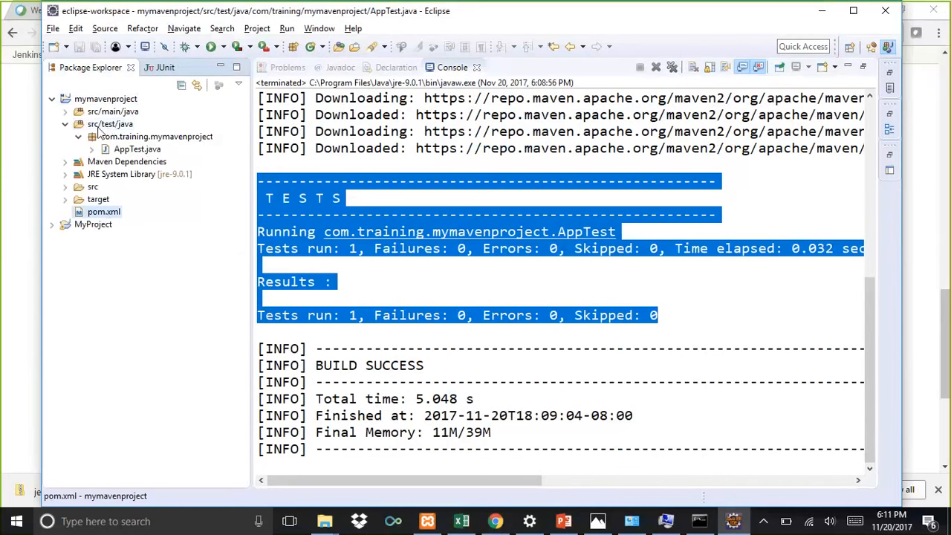
left_click(117, 99)
right_click(117, 99)
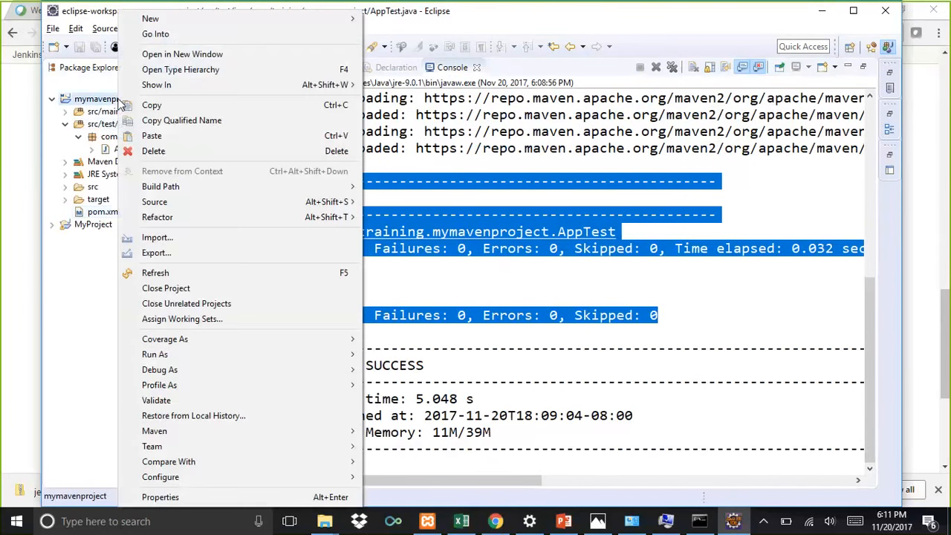
left_click(252, 497)
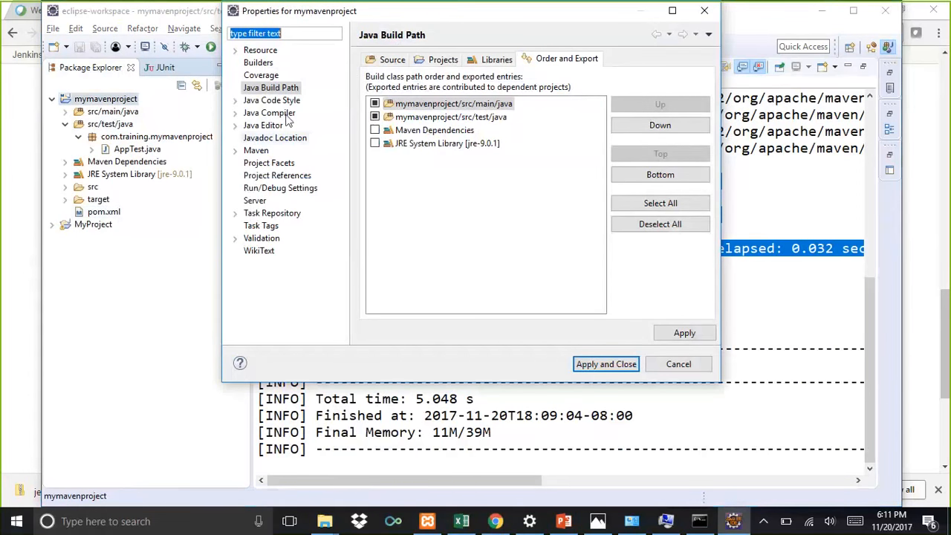
Step: Open the project's Resource location in File Explorer and copy the path C:\training\eclipse-workspace\mymavenproject
left_click(260, 49)
left_click(608, 88)
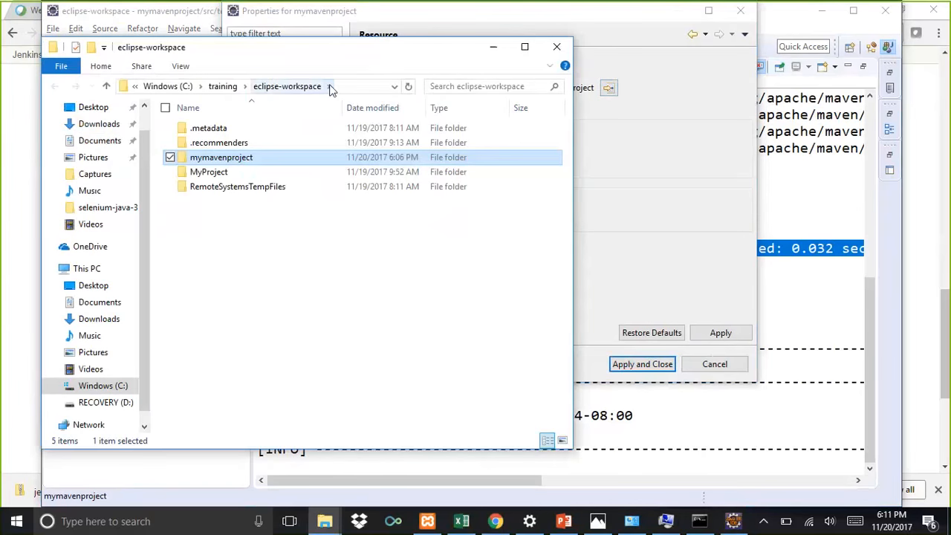
left_click(361, 88)
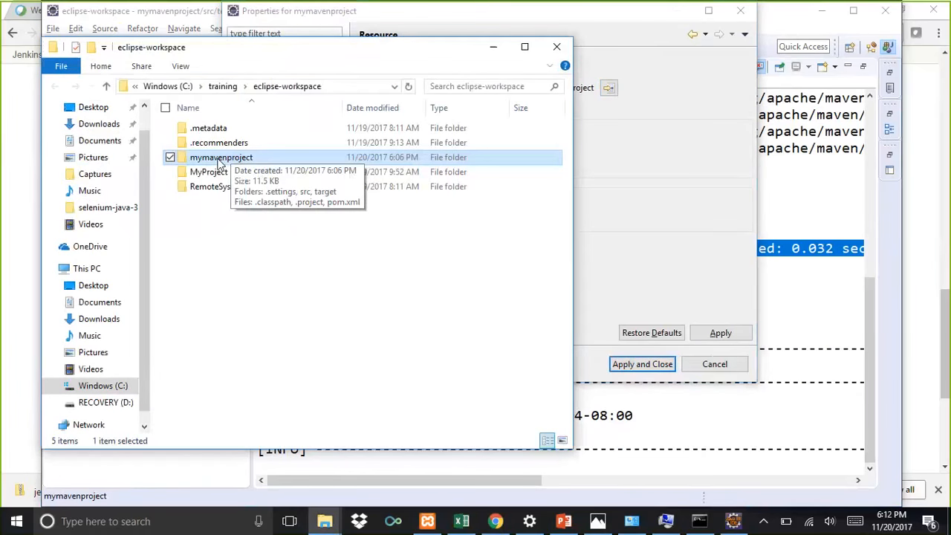
double_click(214, 158)
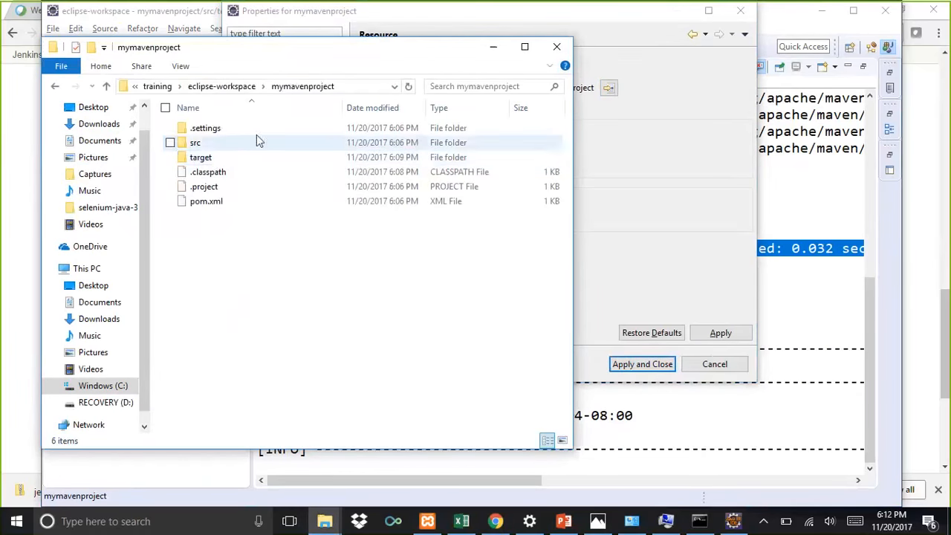
left_click(362, 87)
key("ctrl+c")
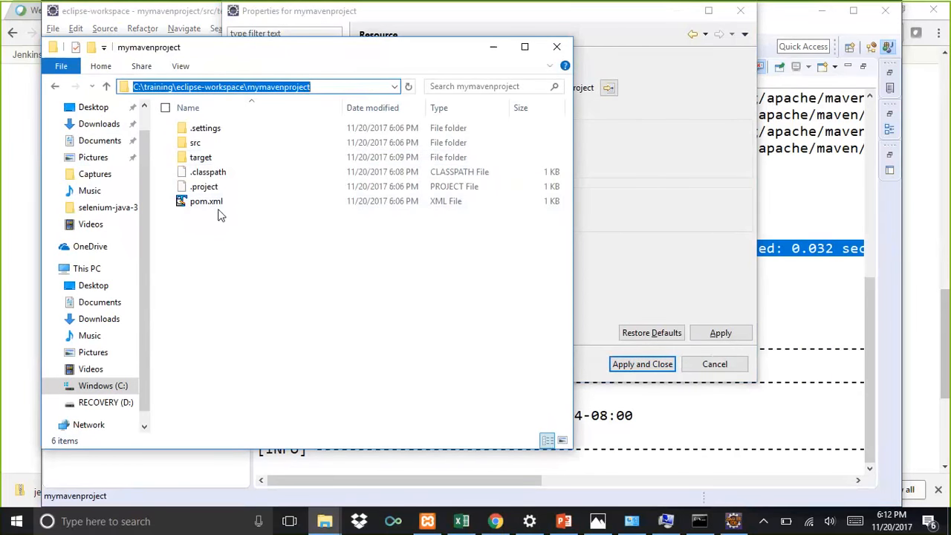
Step: Set the Root POM to C:\training\eclipse-workspace\mymavenproject\pom.xml and save the job configuration
key("alt+Tab")
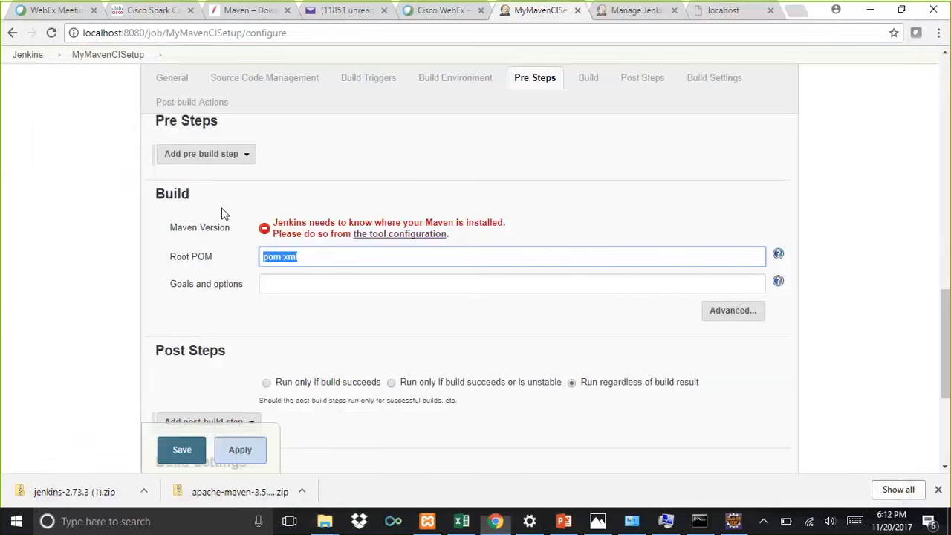
key("Home")
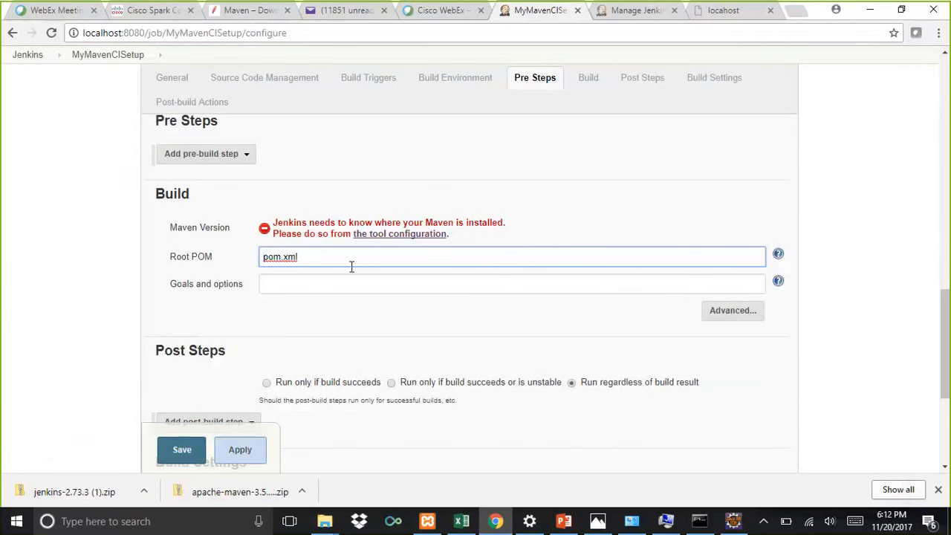
key("ctrl+v")
type("\\")
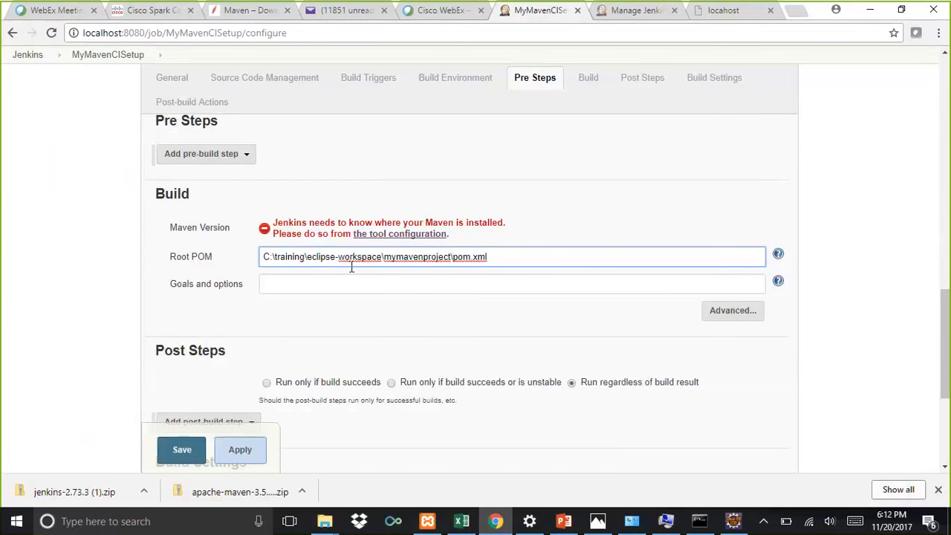
left_click(820, 345)
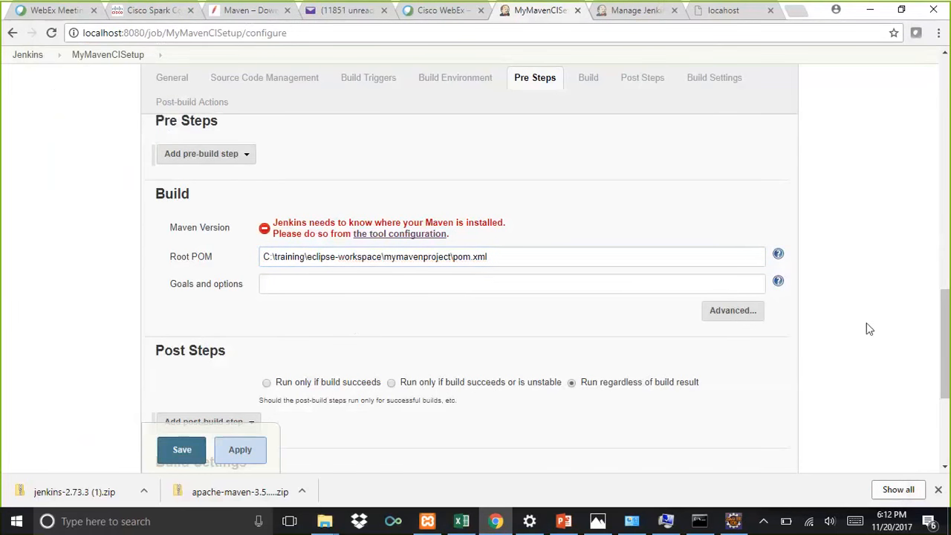
scroll(867, 328, "up", 3)
scroll(866, 331, "down", 4)
scroll(864, 331, "down", 3)
left_click(182, 385)
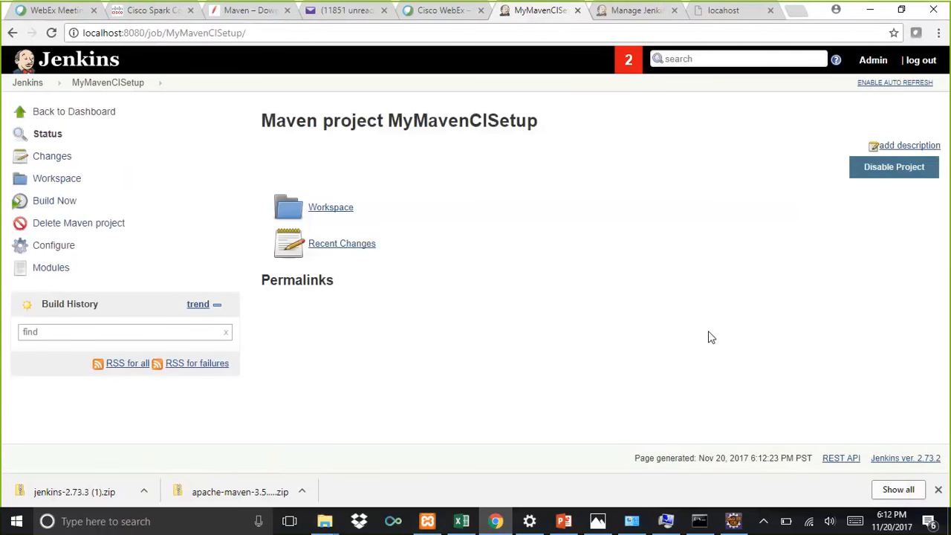
Step: Build the job now and review the console output of build #1
left_click(45, 202)
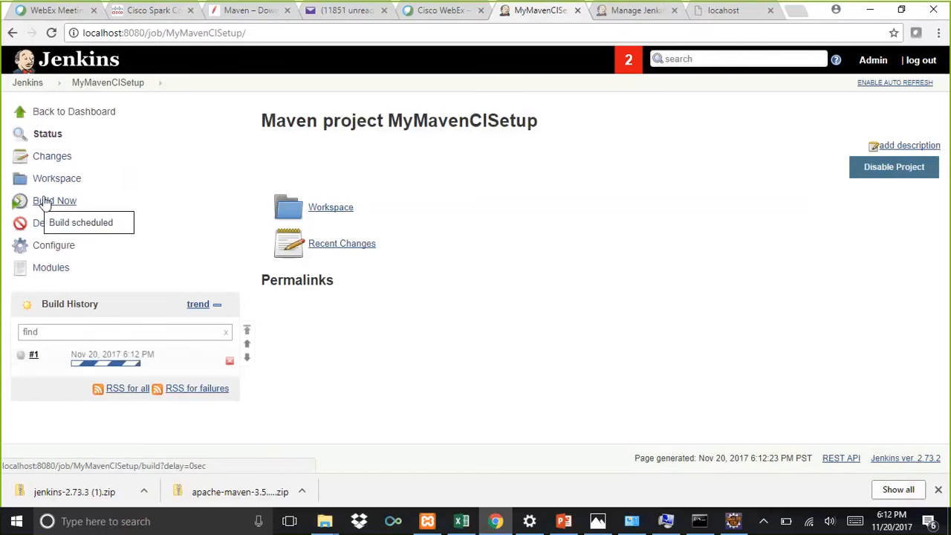
left_click(34, 356)
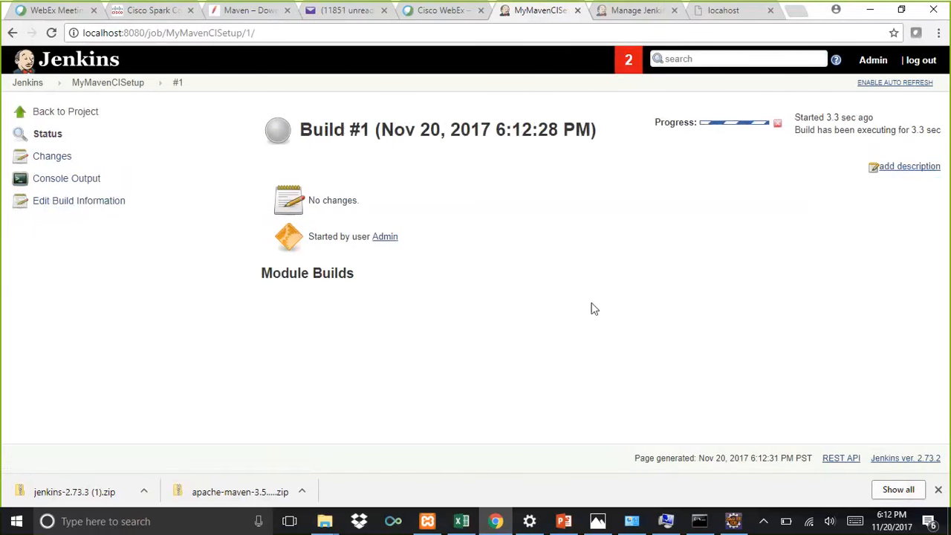
left_click(78, 180)
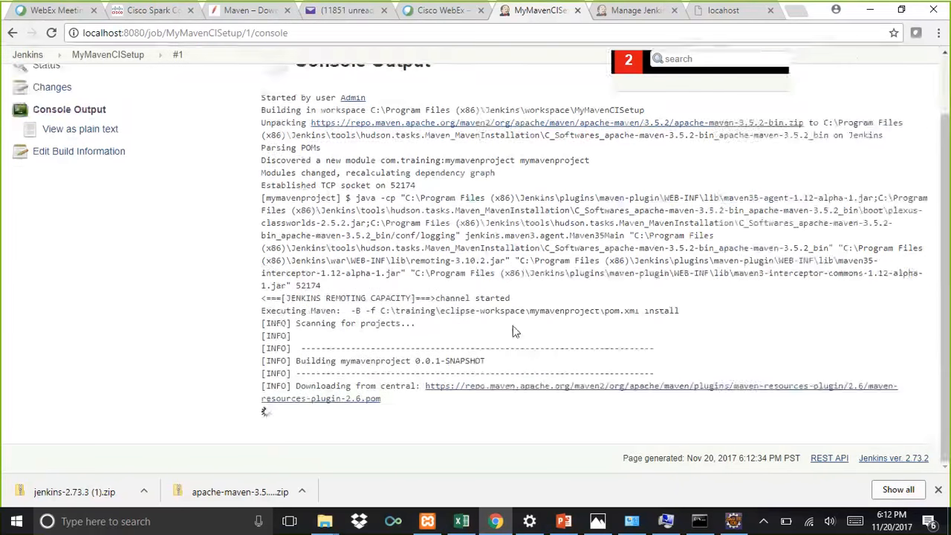
scroll(515, 331, "up", 1)
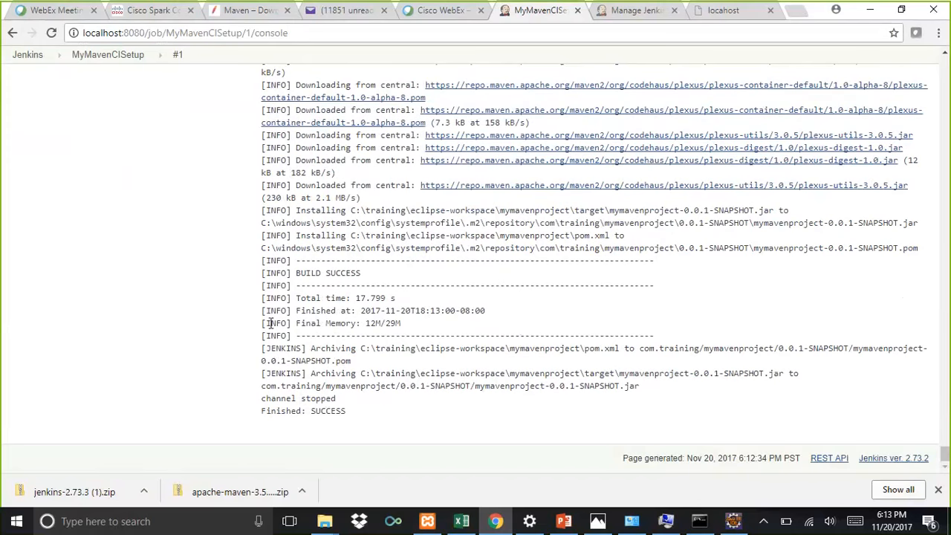
scroll(271, 323, "up", 10)
scroll(167, 277, "up", 15)
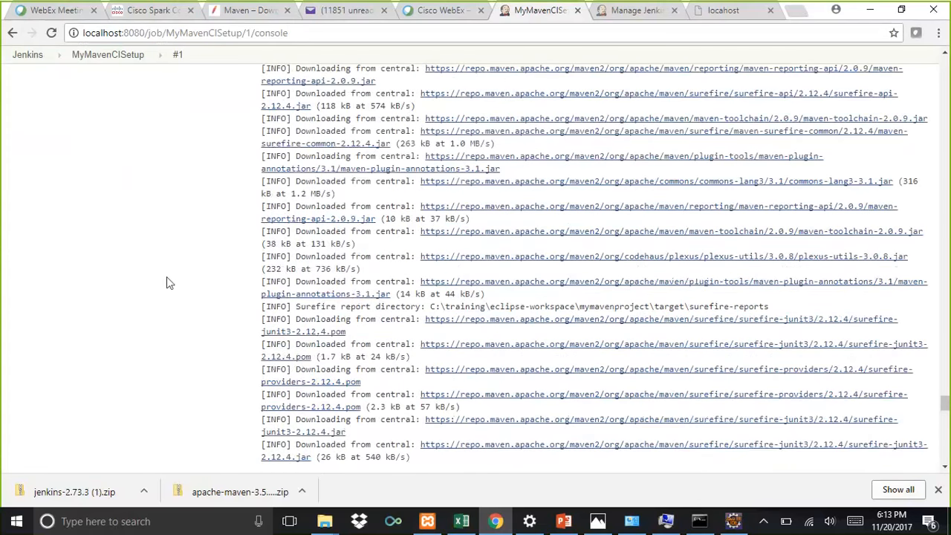
left_click_drag(946, 376, 946, 67)
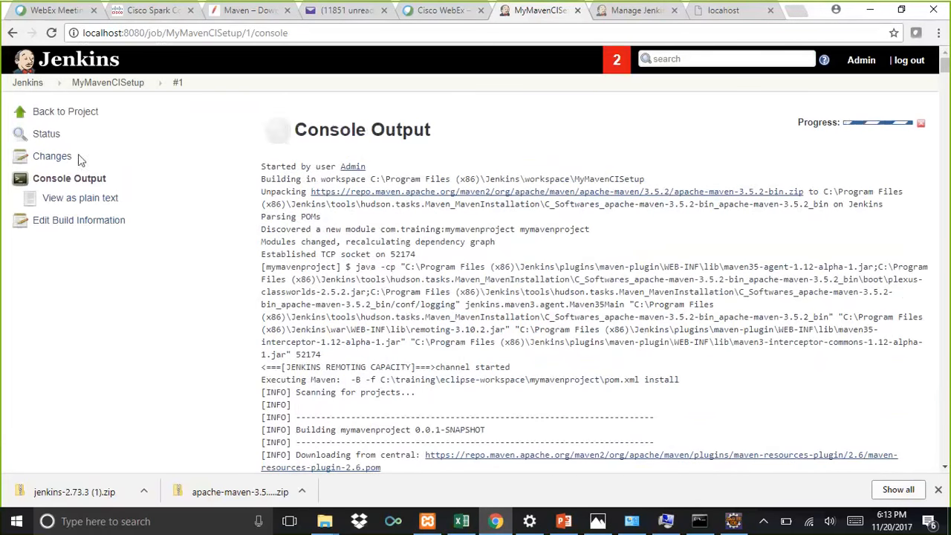
Step: Inspect build #1's mymavenproject module, drilling into its test results down to the AppTest class
left_click(110, 85)
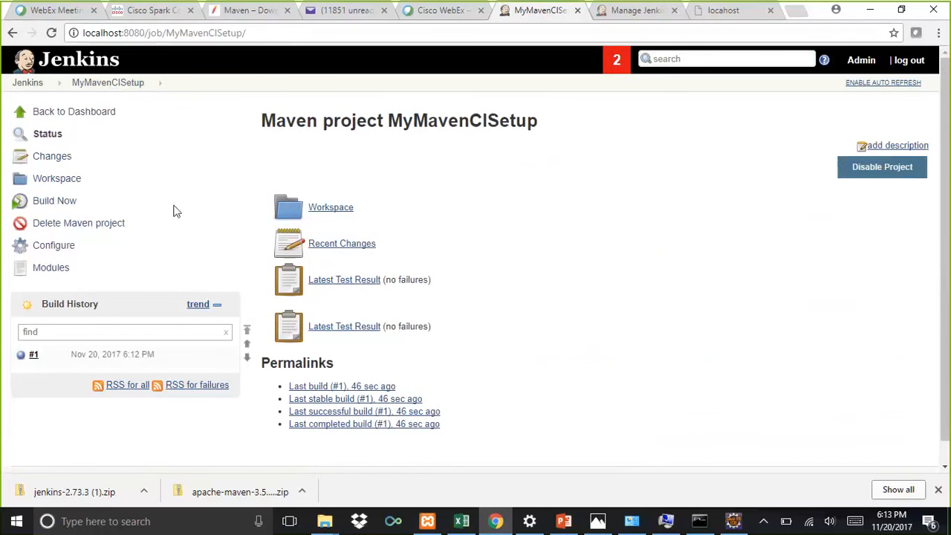
left_click(33, 355)
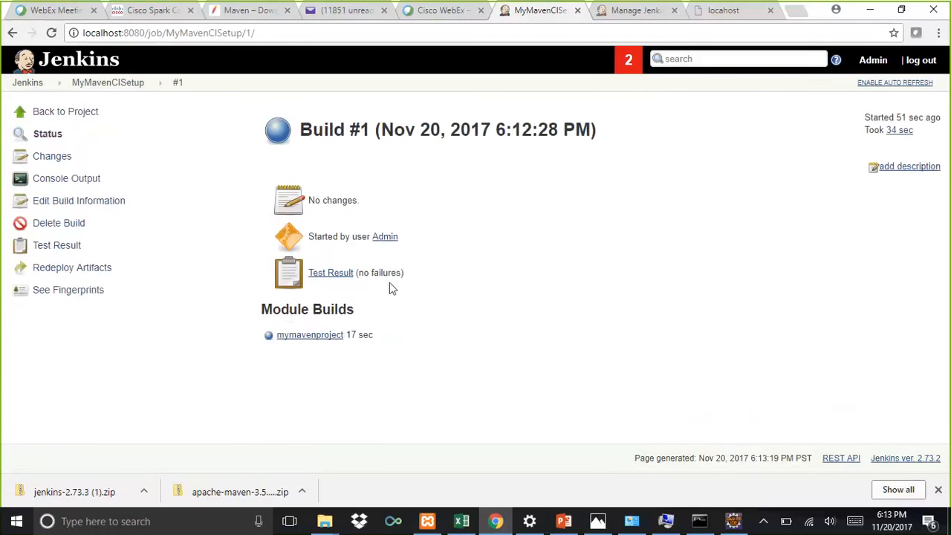
left_click(293, 338)
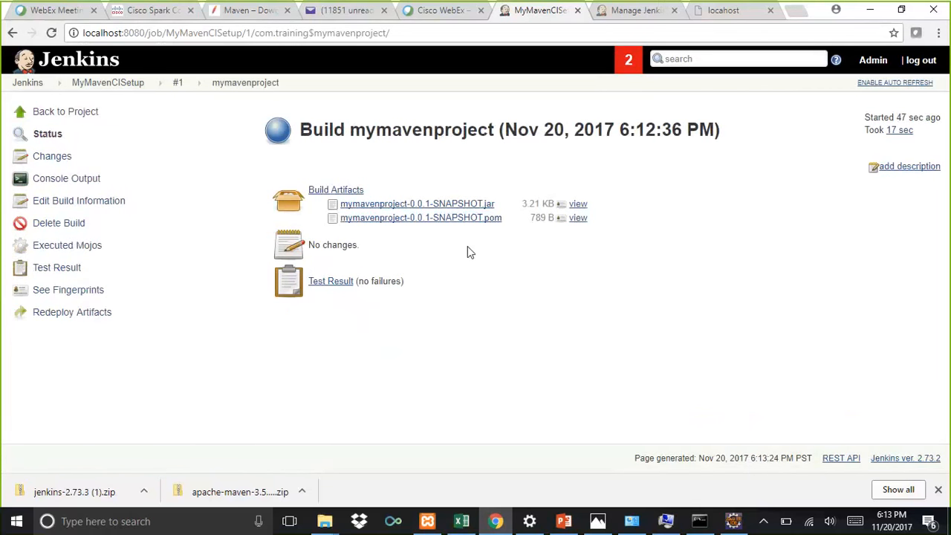
left_click(324, 282)
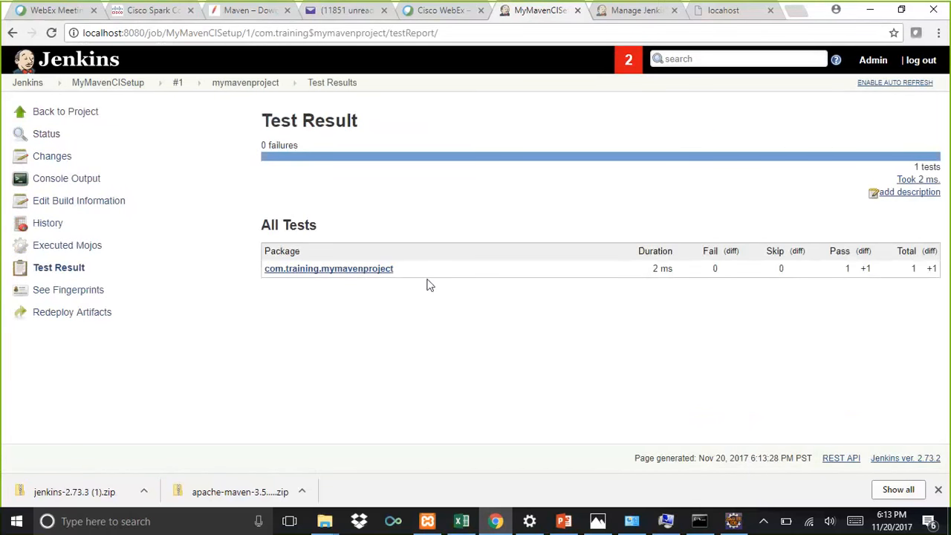
left_click(334, 274)
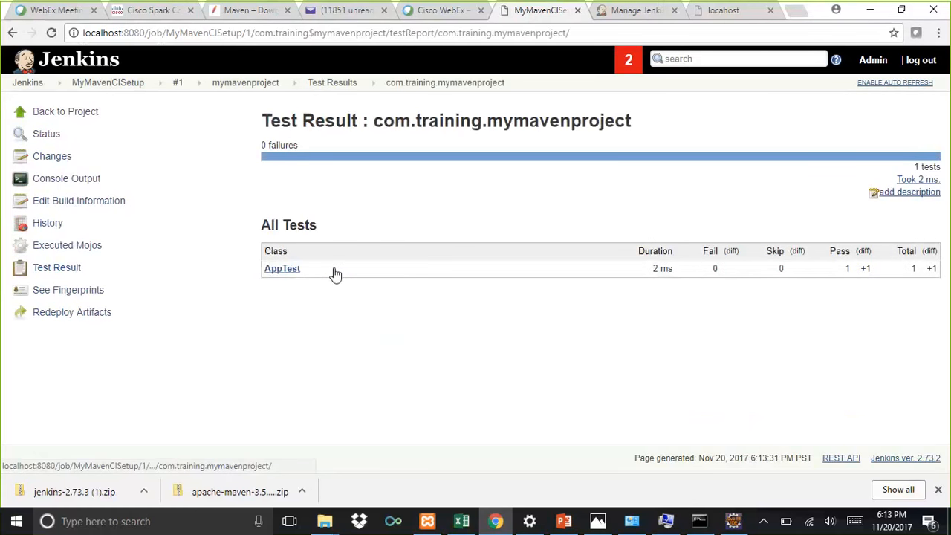
left_click(283, 270)
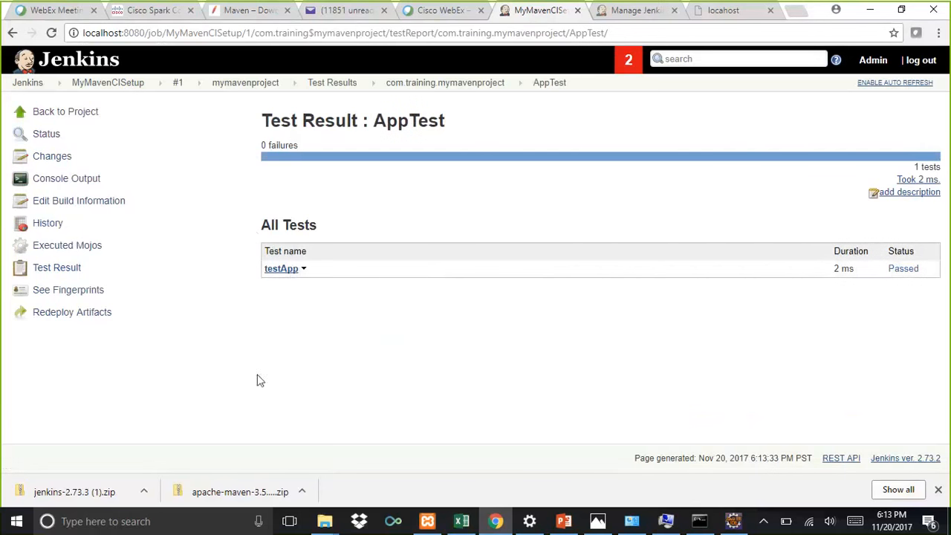
Step: Go back to the dashboard, reopen the MyMavenCISetup job and start another build of it
left_click(26, 85)
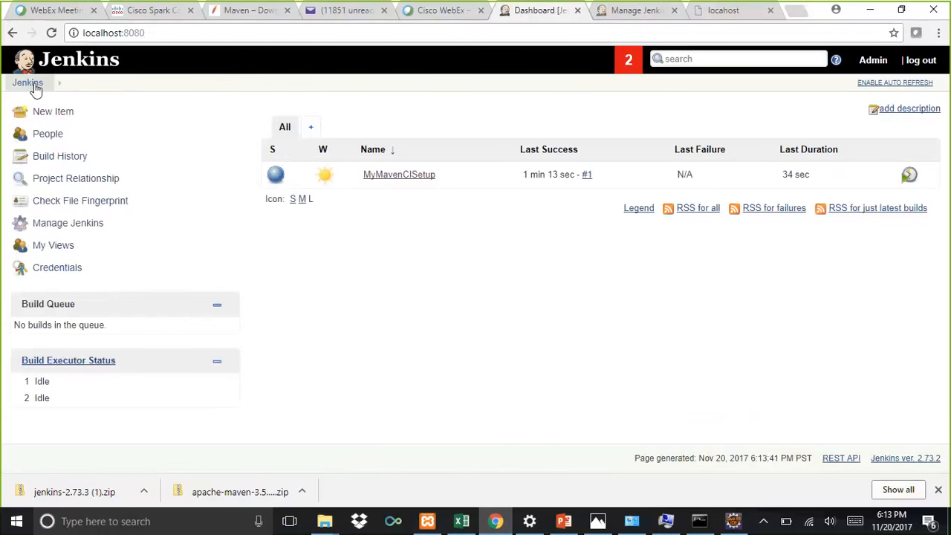
left_click(397, 176)
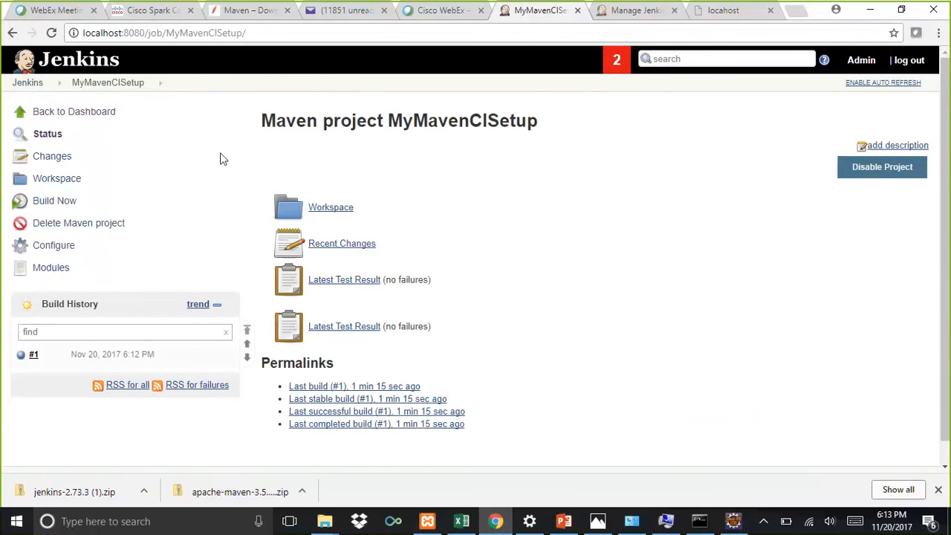
left_click(31, 86)
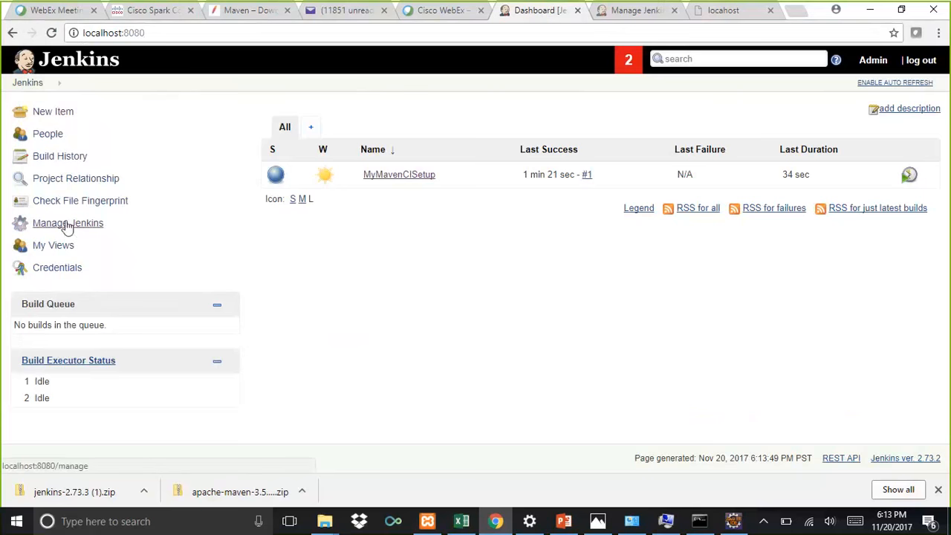
left_click(391, 175)
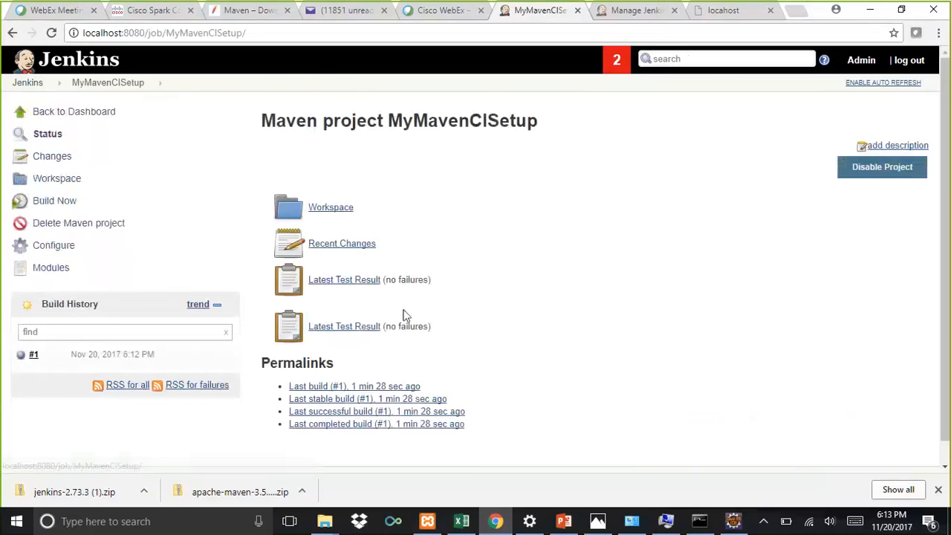
left_click(59, 201)
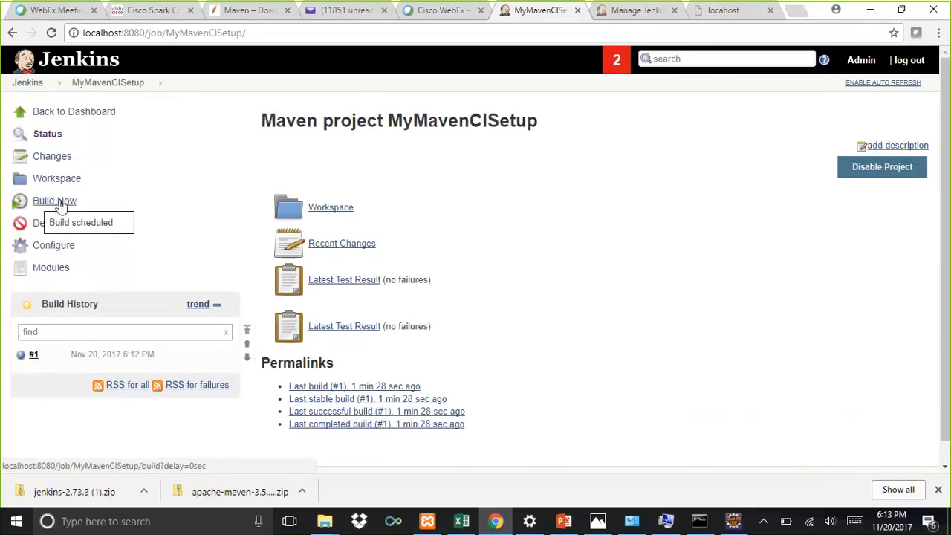